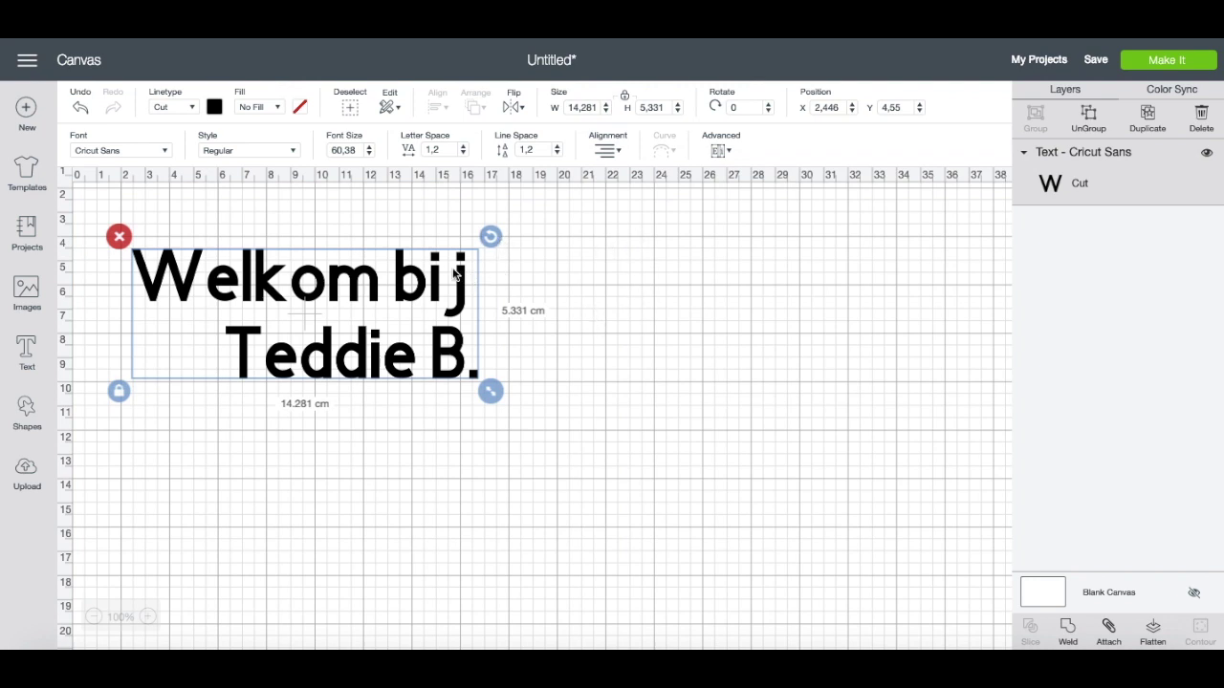
Search the fonts for "art" and change the whole text to the Art Deco font
{"action": "left_click", "coordinate": [173, 154]}
{"action": "left_click", "coordinate": [674, 112]}
{"action": "type", "text": "art"}
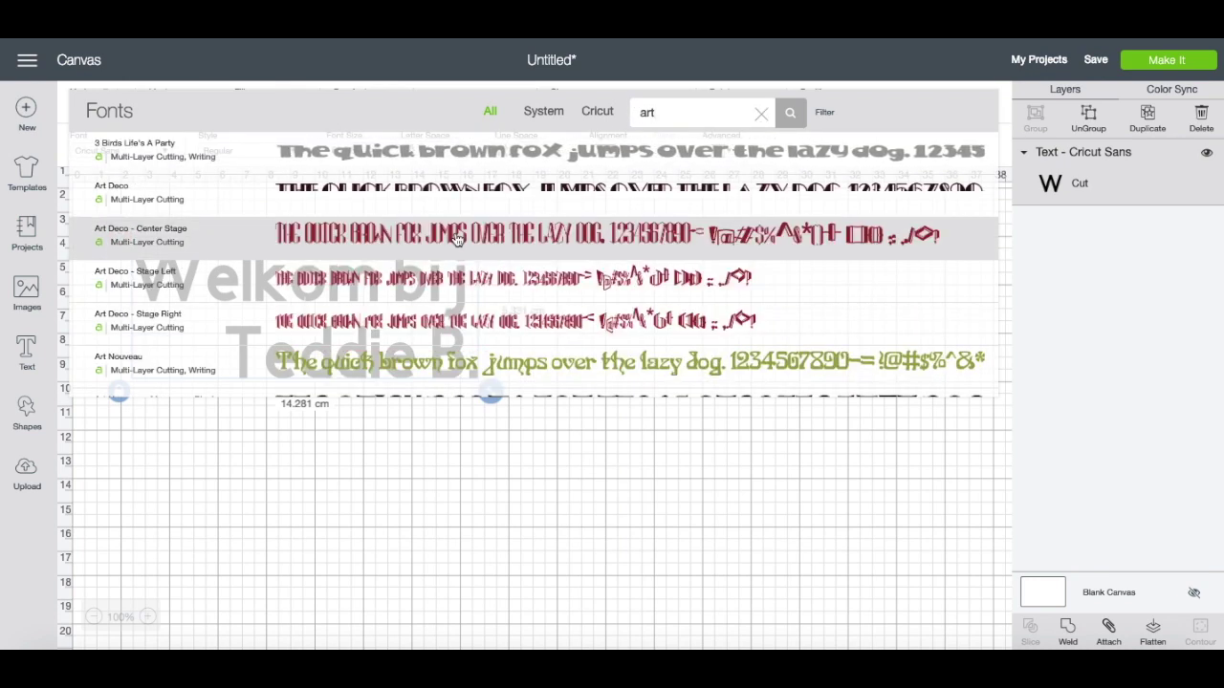
{"action": "left_click", "coordinate": [430, 215]}
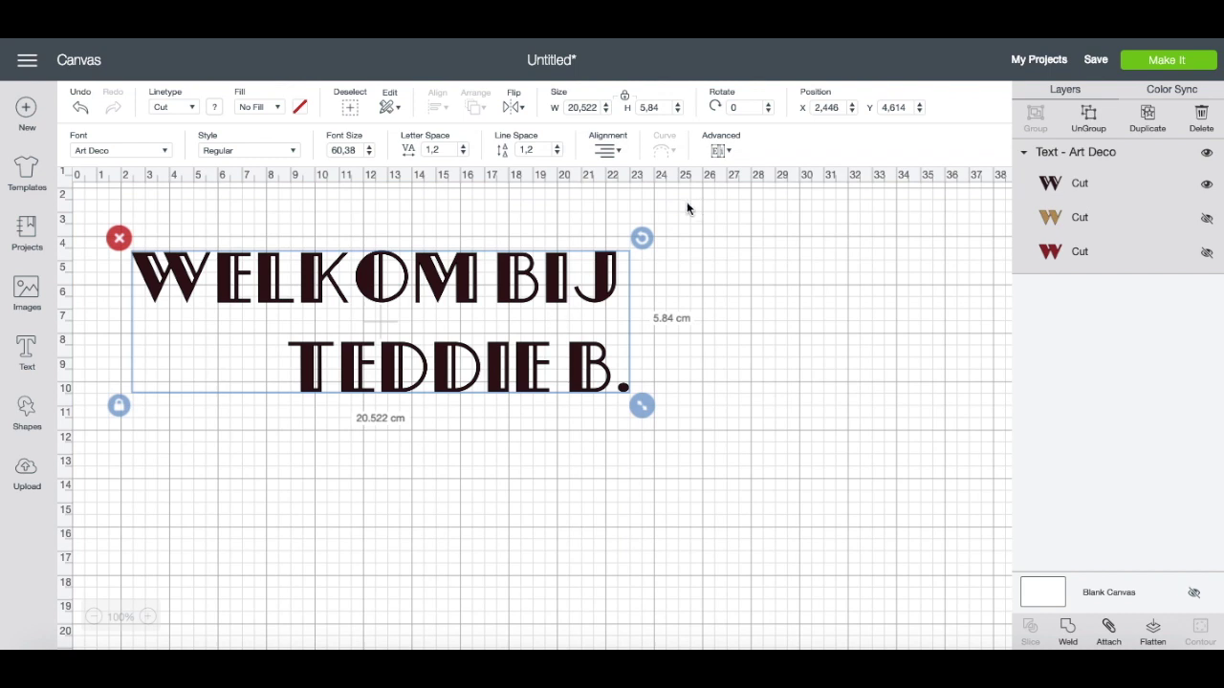
Ungroup the Art Deco text to individual letters and look through the resulting letter layers
{"action": "left_click", "coordinate": [732, 153]}
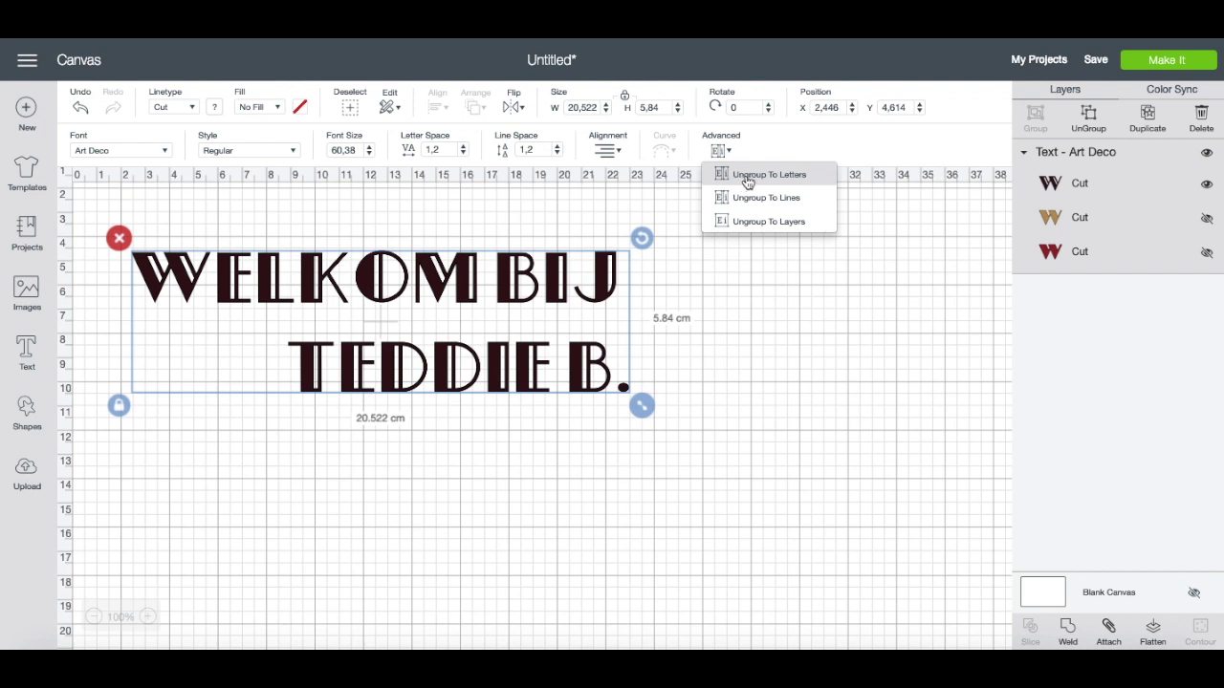
{"action": "left_click", "coordinate": [746, 180]}
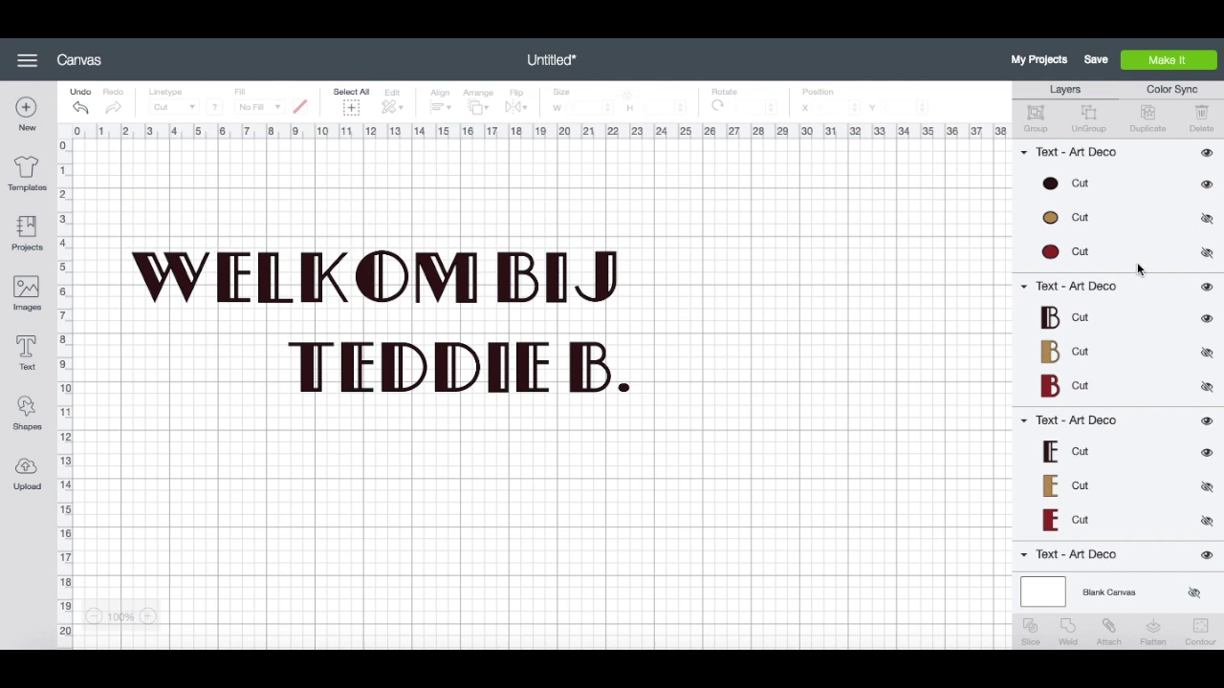
{"action": "scroll", "coordinate": [1131, 236], "scroll_direction": "down", "scroll_amount": 8}
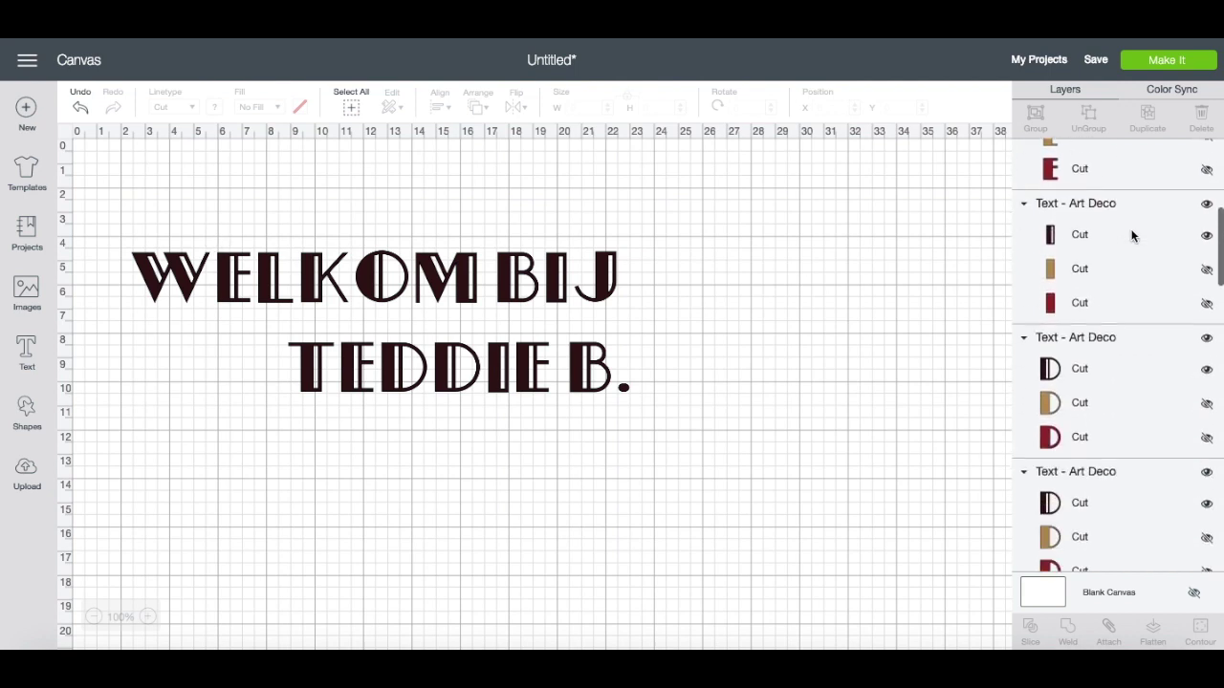
{"action": "scroll", "coordinate": [1131, 236], "scroll_direction": "down", "scroll_amount": 10}
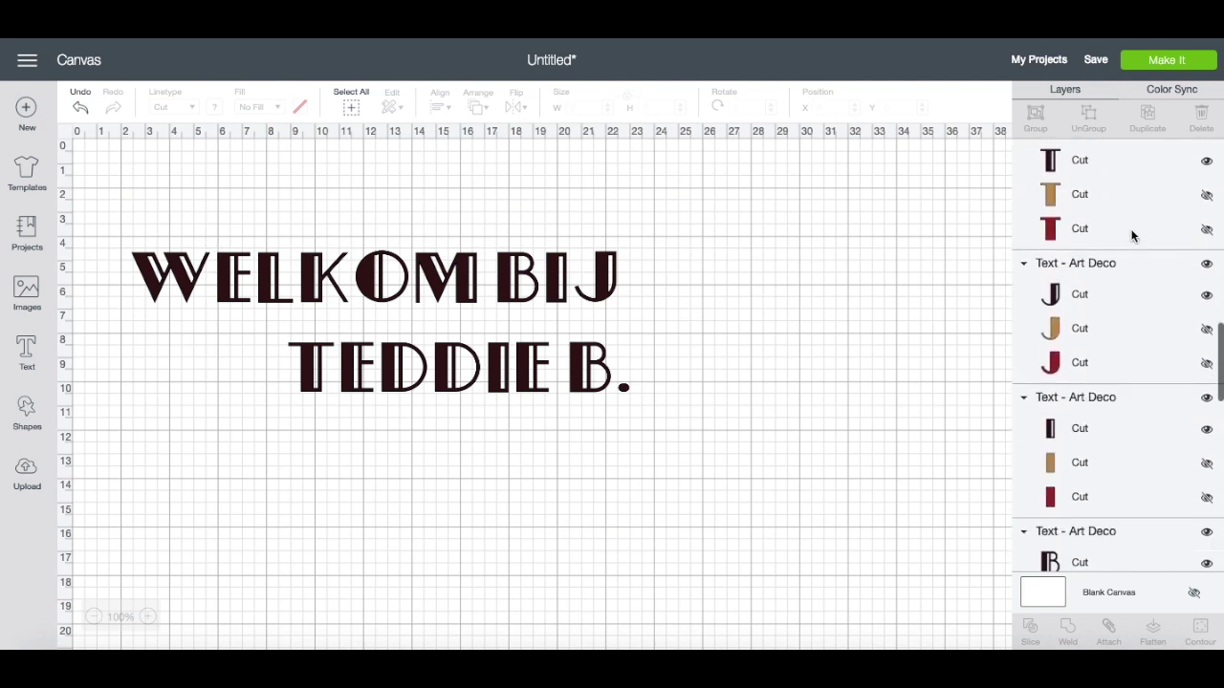
{"action": "scroll", "coordinate": [1131, 236], "scroll_direction": "up", "scroll_amount": 15}
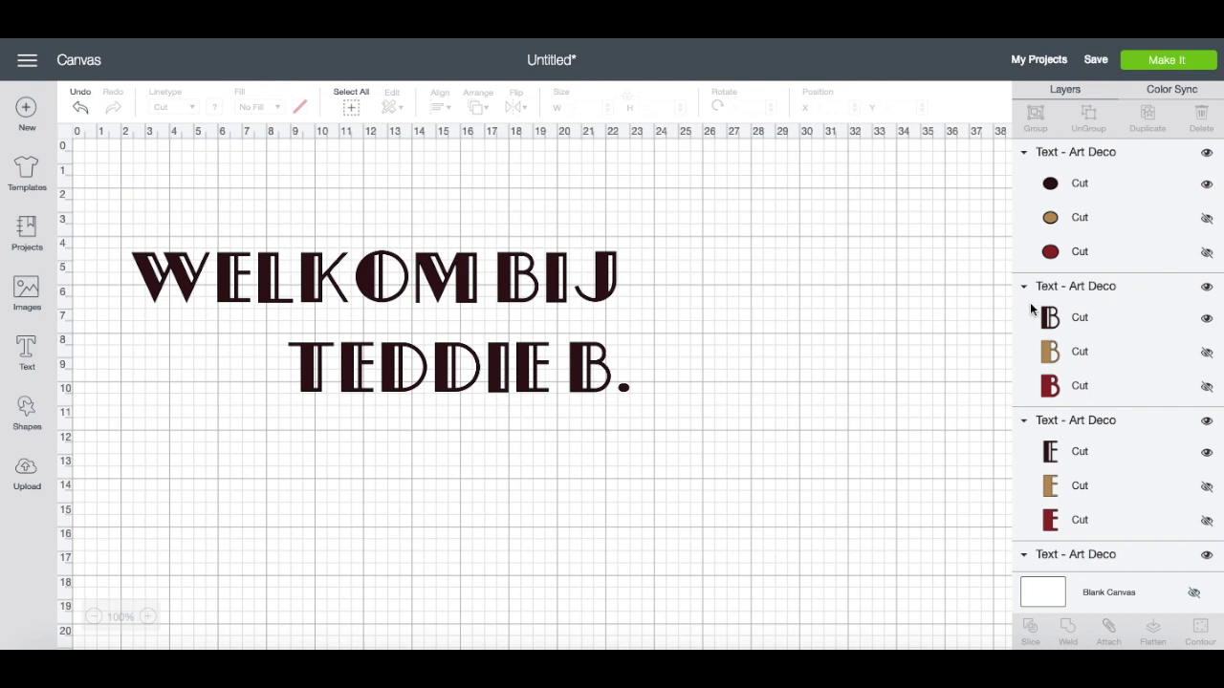
Show the gold and red layers of the letter B in the second line, then hide both again
{"action": "left_click", "coordinate": [1206, 354]}
{"action": "left_click", "coordinate": [1206, 386]}
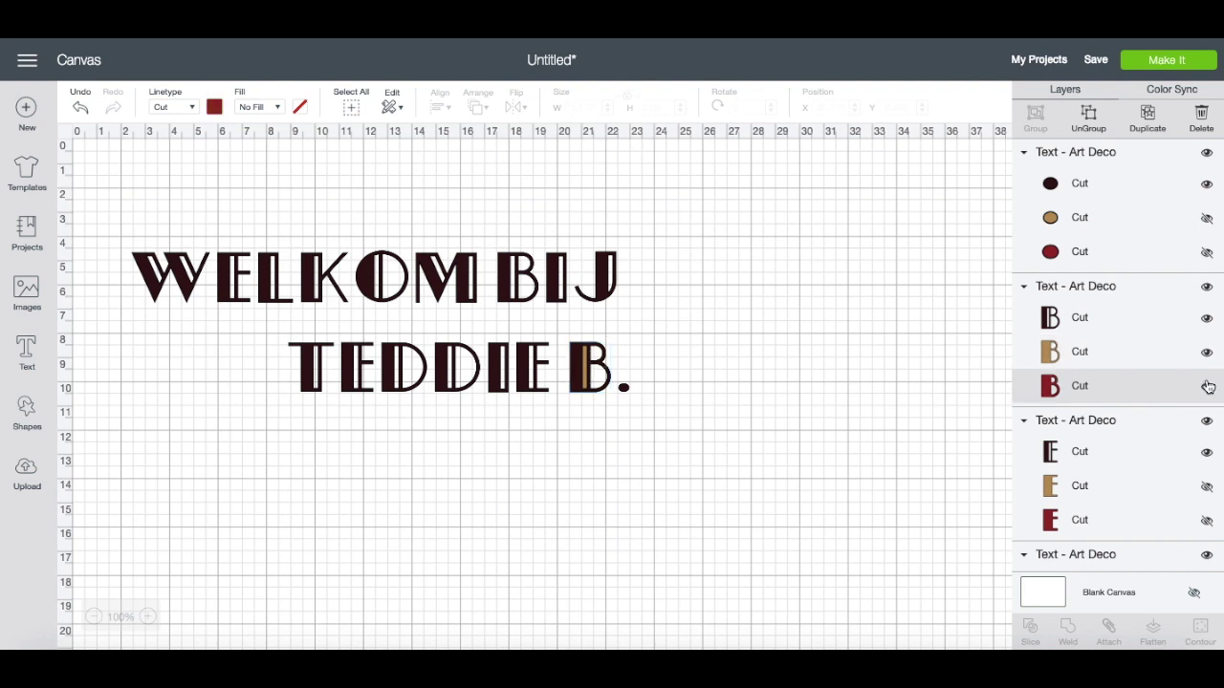
{"action": "left_click", "coordinate": [645, 361]}
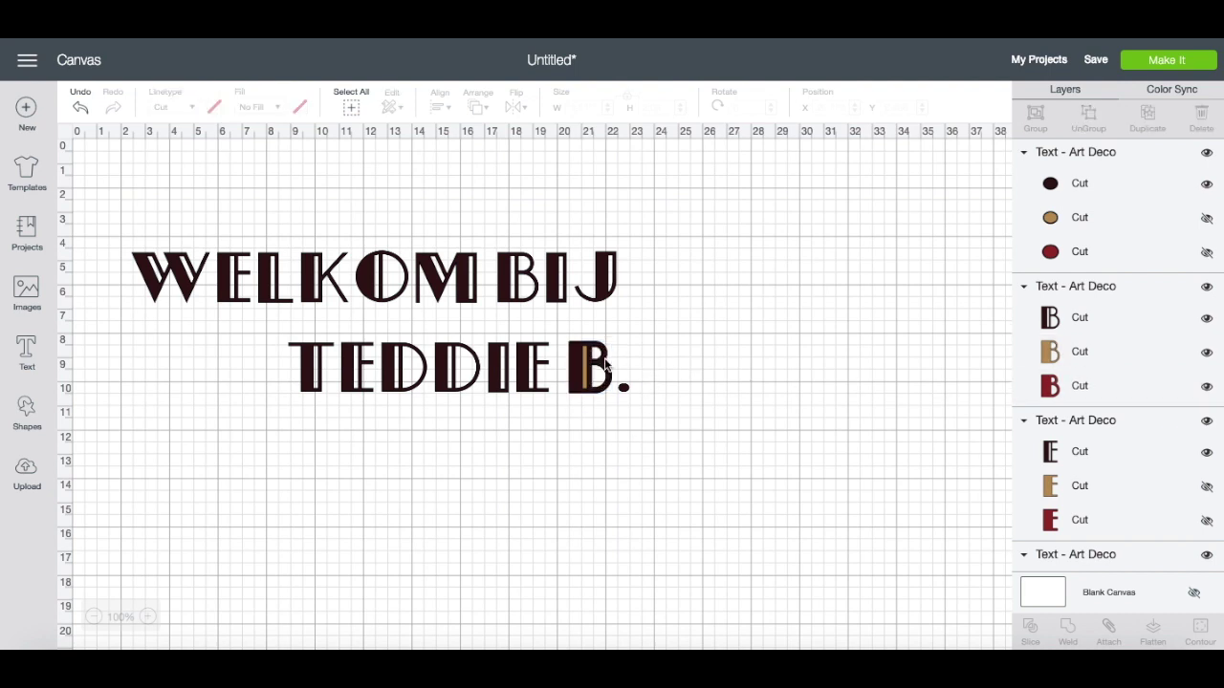
{"action": "left_click", "coordinate": [1206, 387]}
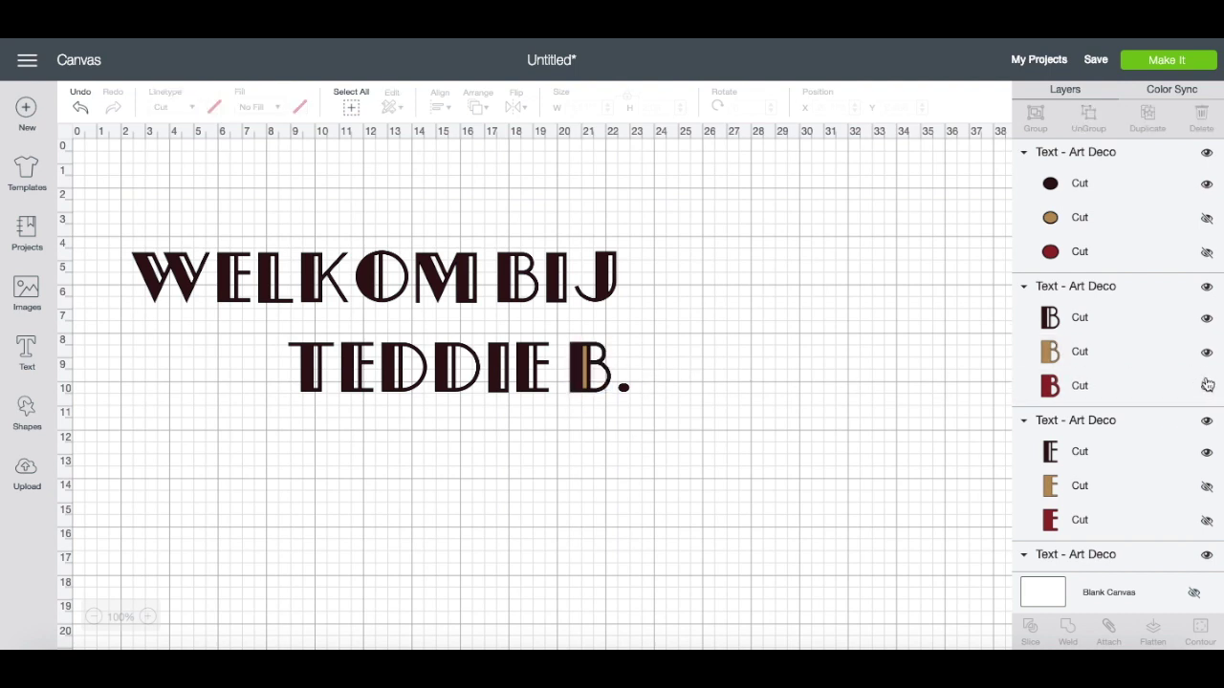
{"action": "left_click", "coordinate": [1207, 353]}
{"action": "left_click", "coordinate": [1206, 388]}
{"action": "left_click", "coordinate": [1206, 389]}
Change only the letter W of the first line to the Magnolia Sky font, searching the fonts for "mag"
{"action": "left_click", "coordinate": [188, 289]}
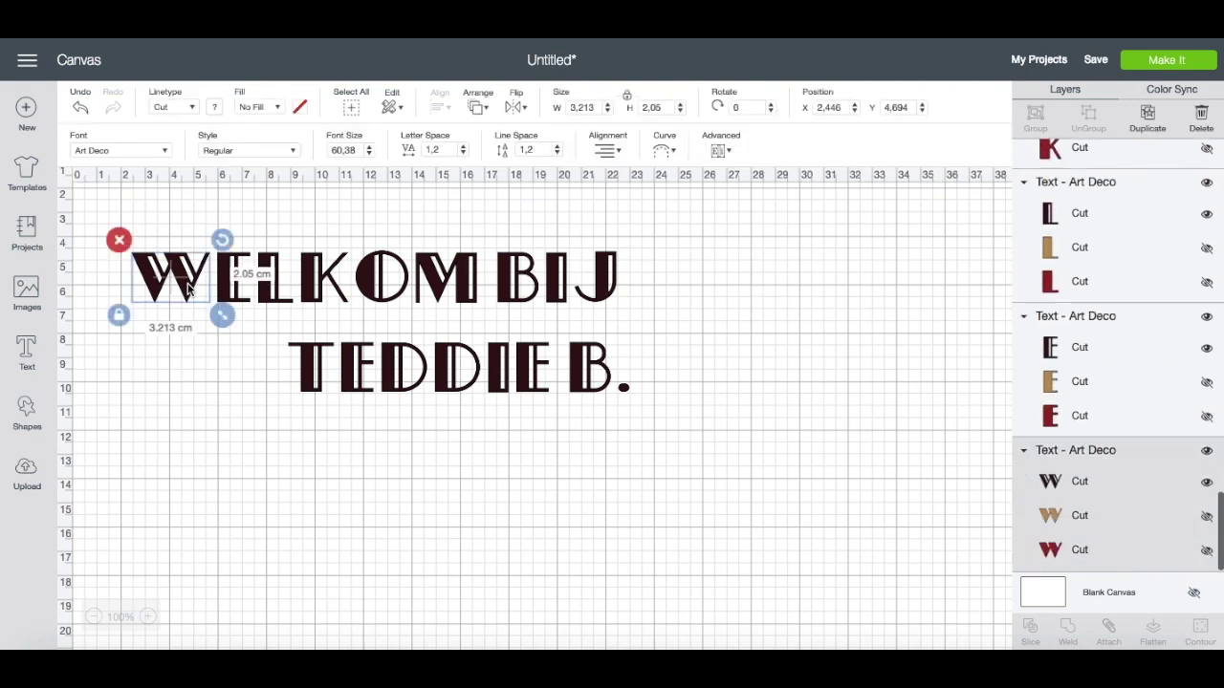
{"action": "left_click", "coordinate": [167, 153]}
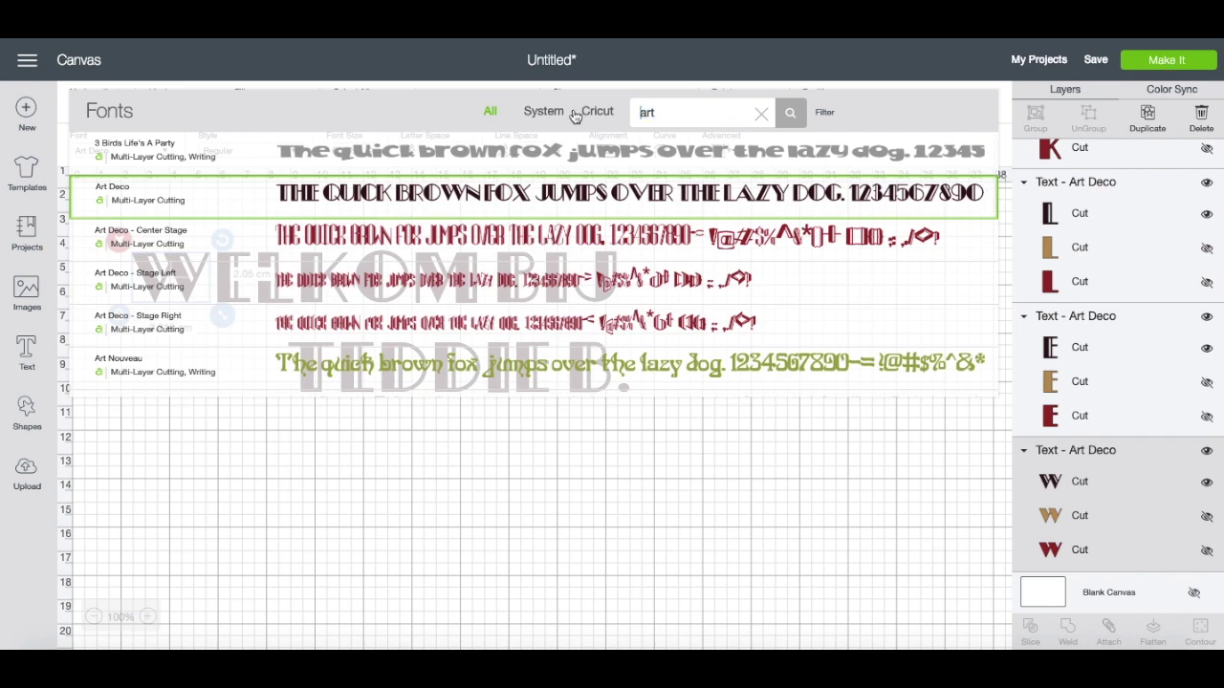
{"action": "key", "text": "BackSpace"}
{"action": "key", "text": "BackSpace"}
{"action": "key", "text": "BackSpace"}
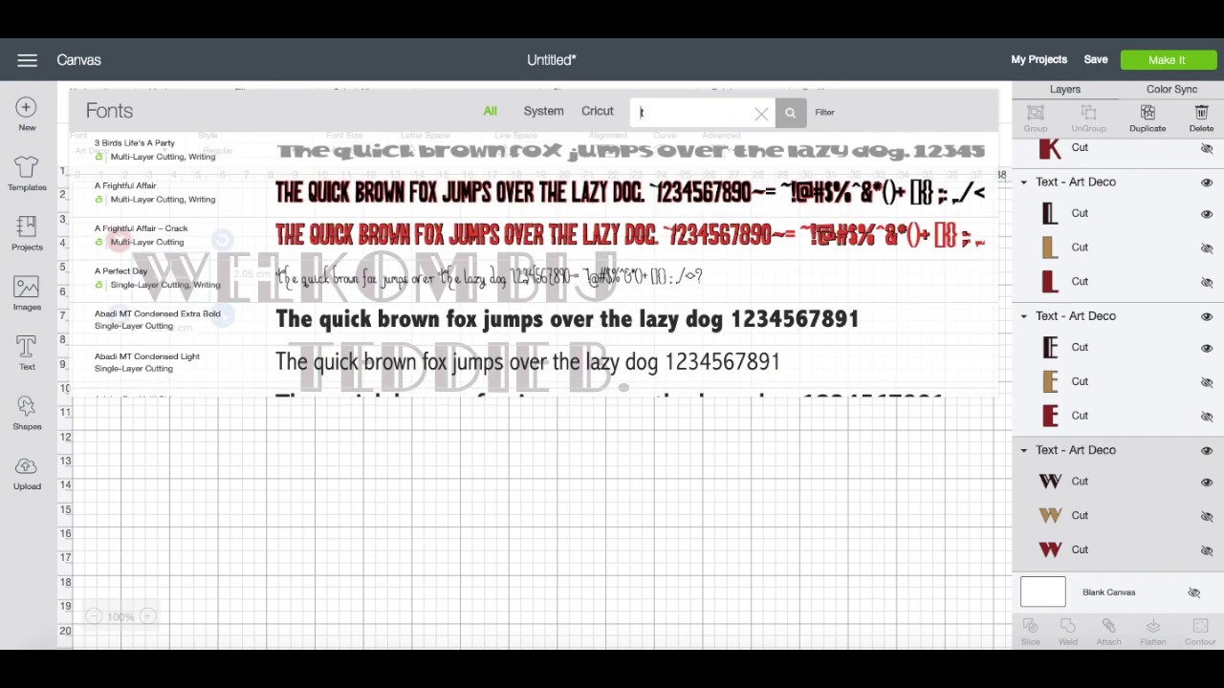
{"action": "type", "text": "mag"}
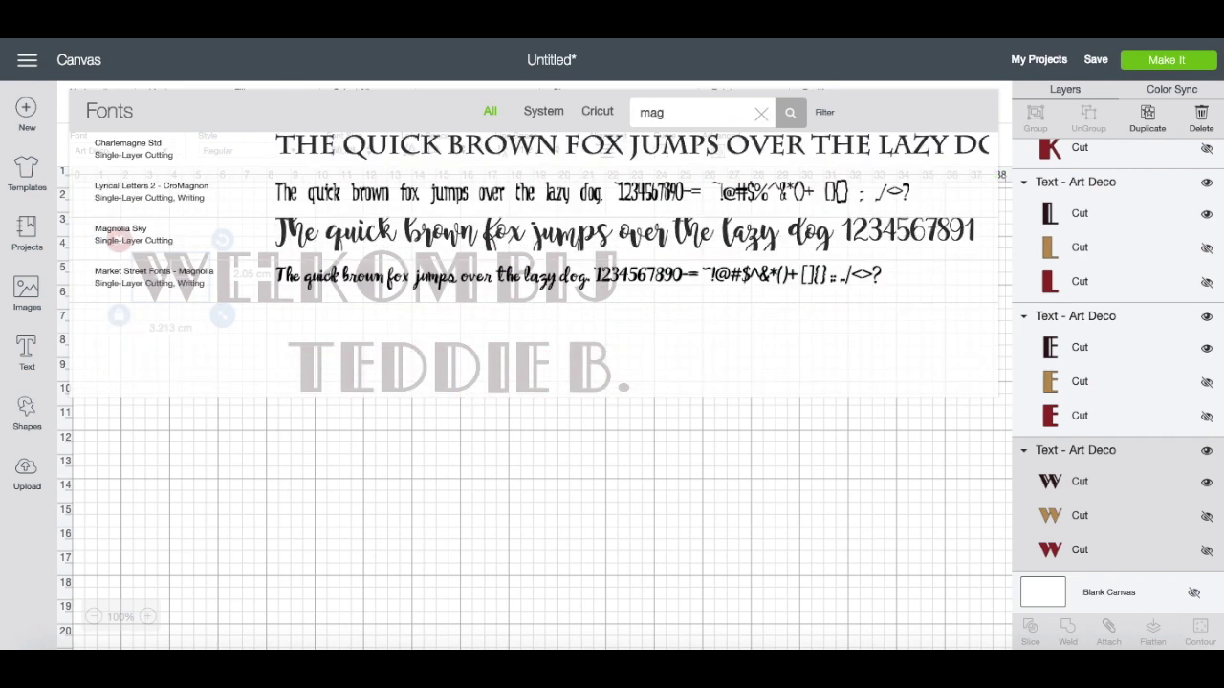
{"action": "left_click", "coordinate": [521, 231]}
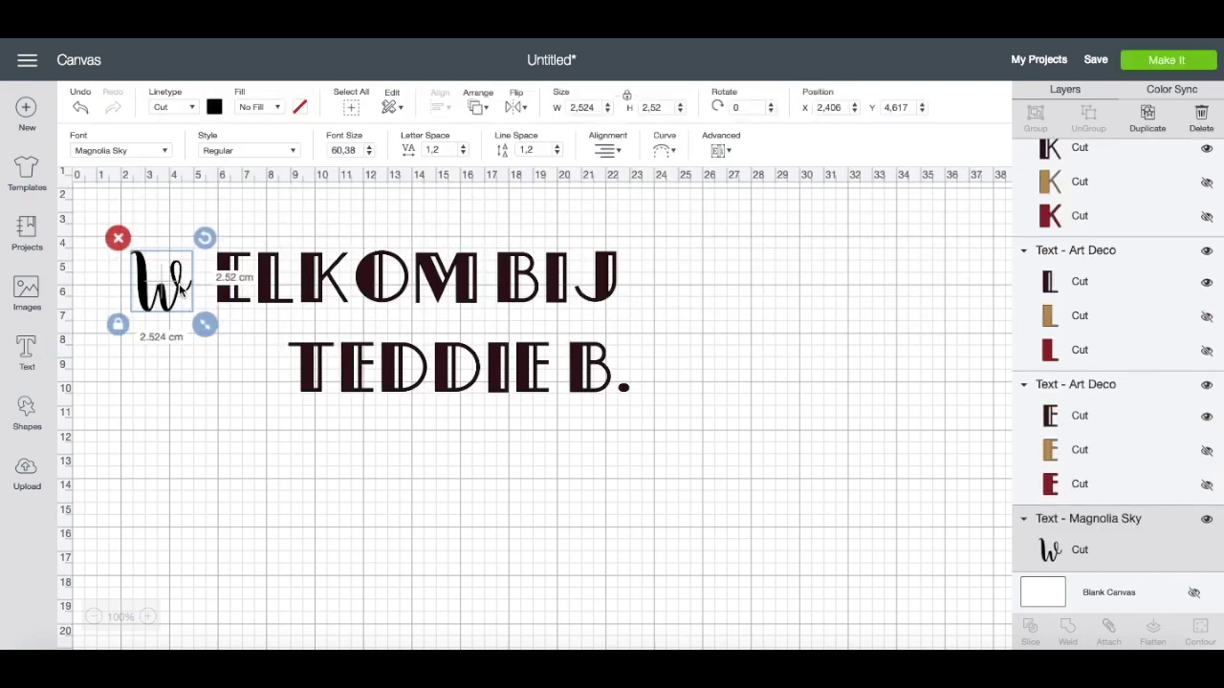
Enlarge the script W to roughly twice its size and move it up so it stands before the letters ELKOM
{"action": "left_click_drag", "start_coordinate": [205, 325], "coordinate": [265, 382]}
{"action": "left_click_drag", "start_coordinate": [195, 352], "coordinate": [175, 286]}
{"action": "left_click", "coordinate": [260, 367]}
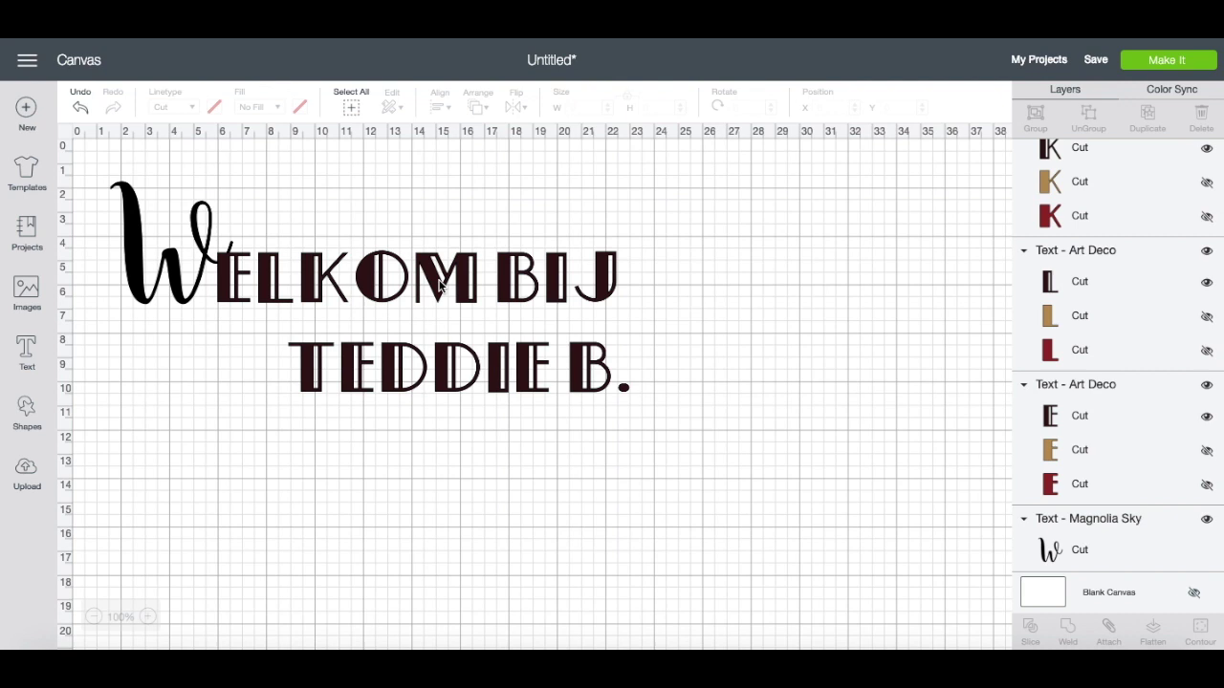
Undo the edits to the letter W and the ungrouping into letters to restore one text object
{"action": "key", "text": "ctrl+z"}
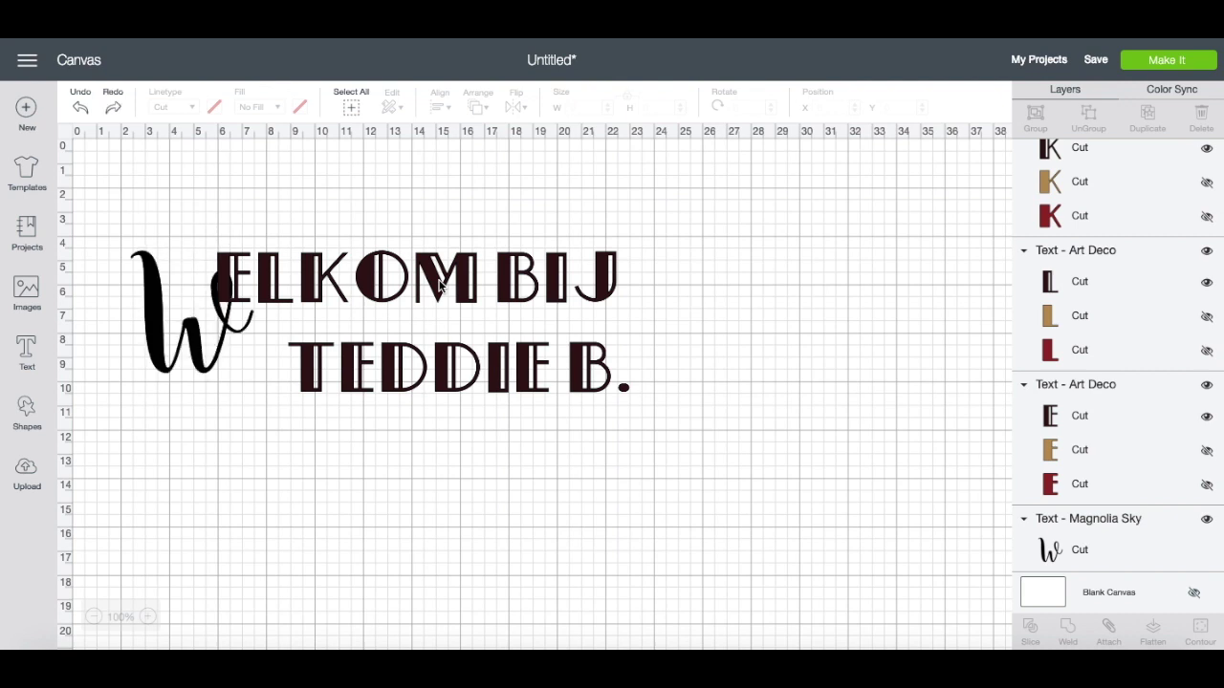
{"action": "key", "text": "ctrl+z"}
{"action": "key", "text": "ctrl+z"}
{"action": "key", "text": "ctrl+z"}
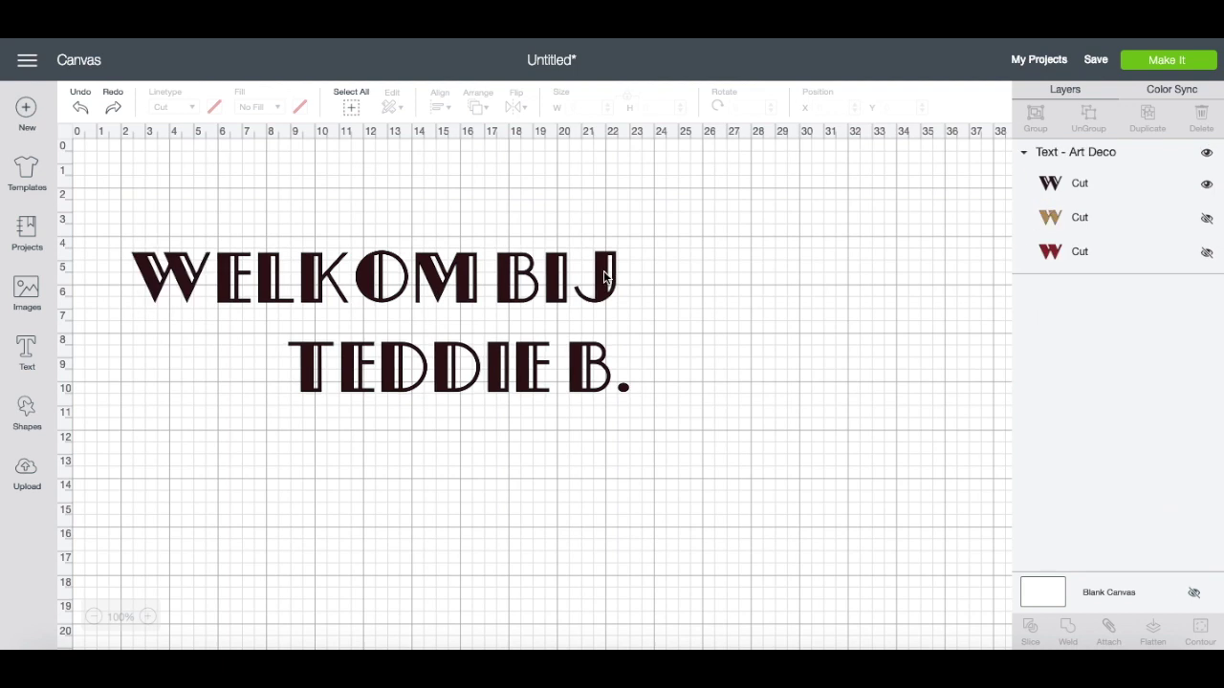
Ungroup the Art Deco text to lines and select the first line on its own
{"action": "left_click", "coordinate": [615, 276]}
{"action": "left_click", "coordinate": [728, 153]}
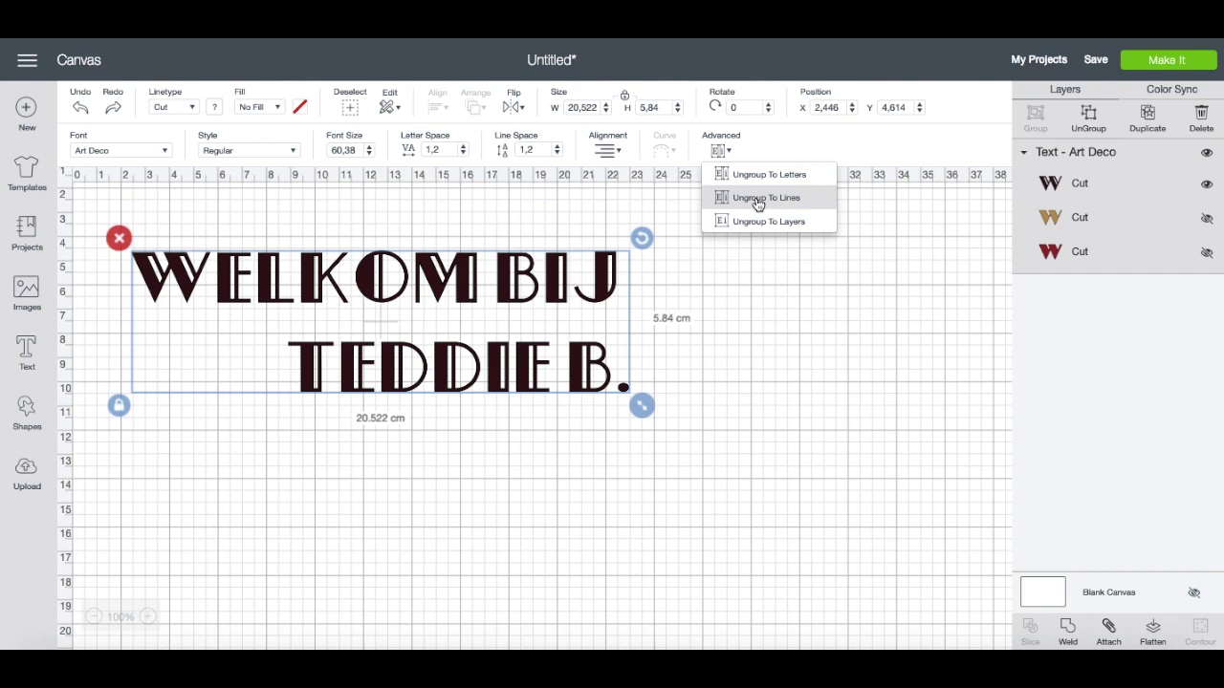
{"action": "left_click", "coordinate": [756, 197]}
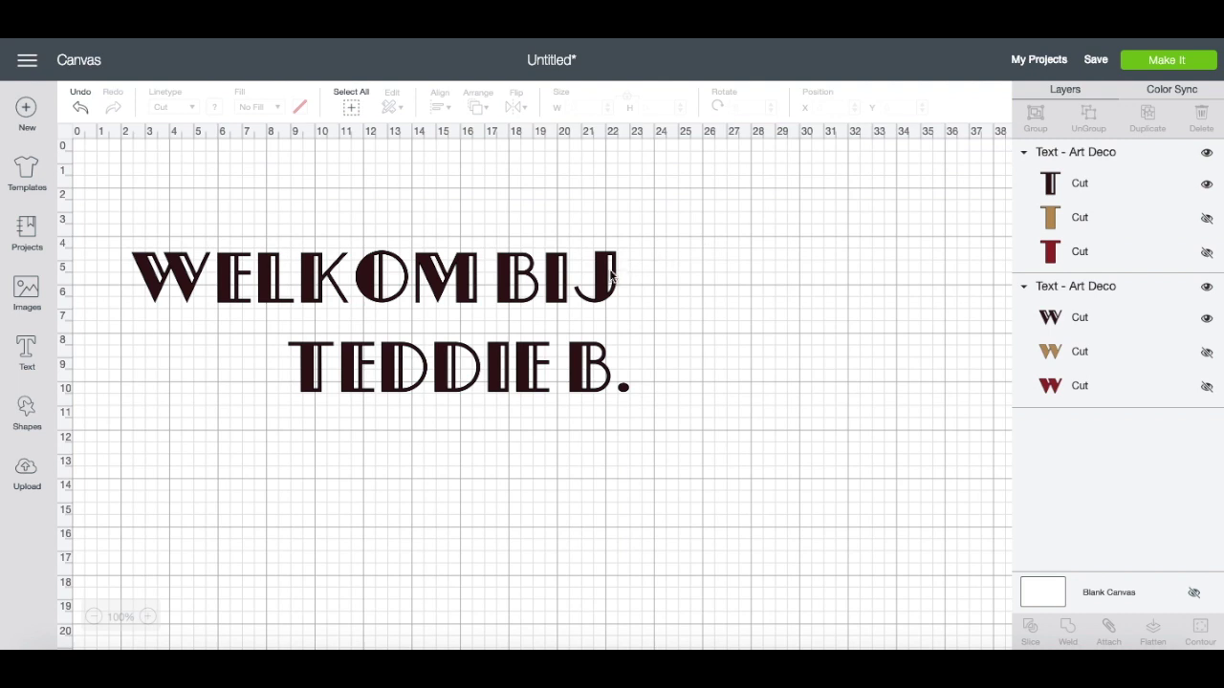
{"action": "left_click", "coordinate": [404, 276]}
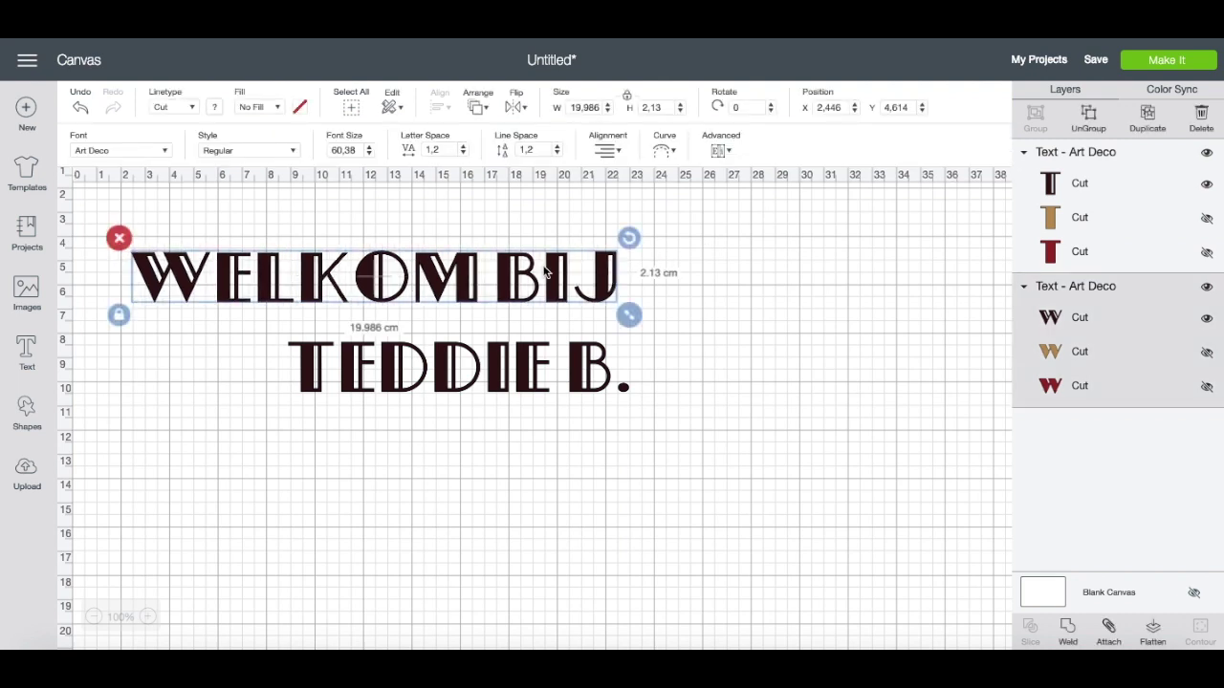
Change the second text line to Magnolia Sky and move it to about X 9.849, Y 8.119, below the first line
{"action": "left_click", "coordinate": [580, 361]}
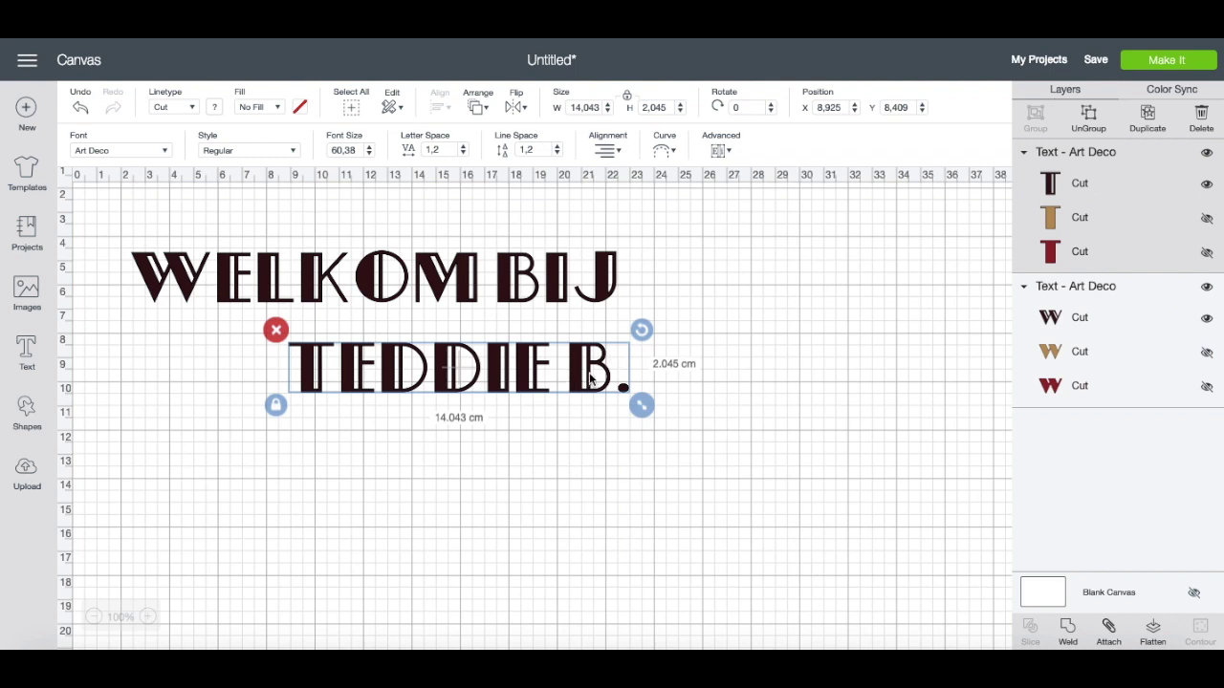
{"action": "left_click", "coordinate": [163, 151]}
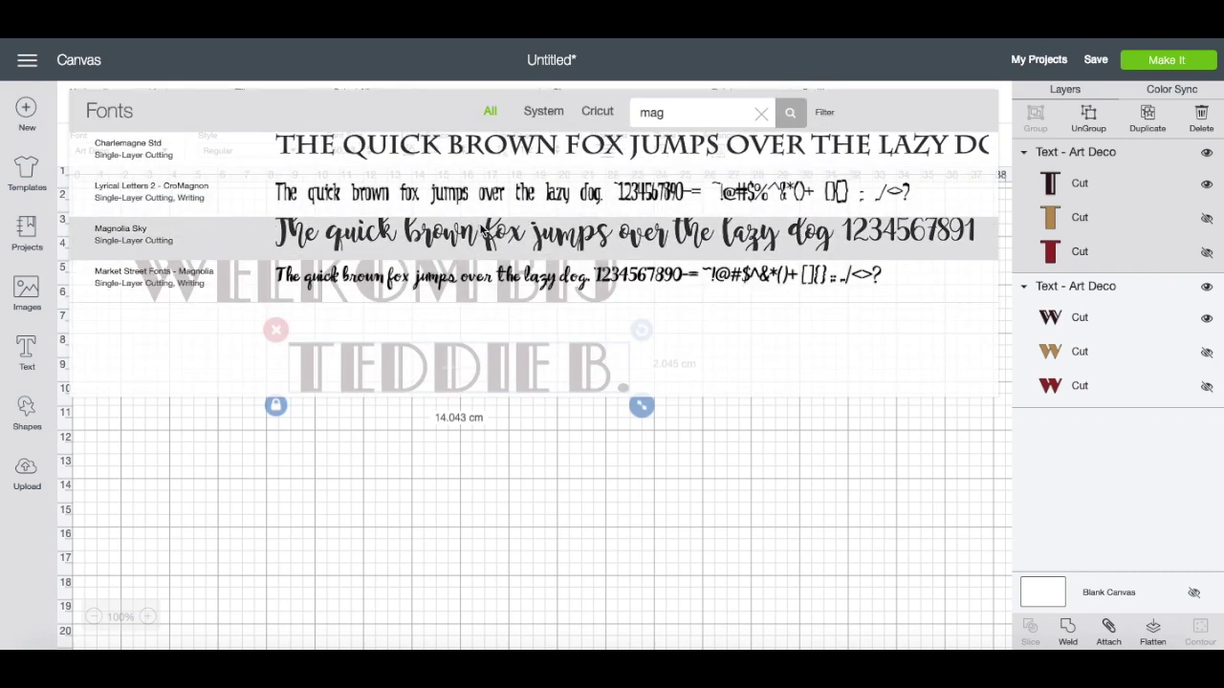
{"action": "left_click", "coordinate": [483, 230]}
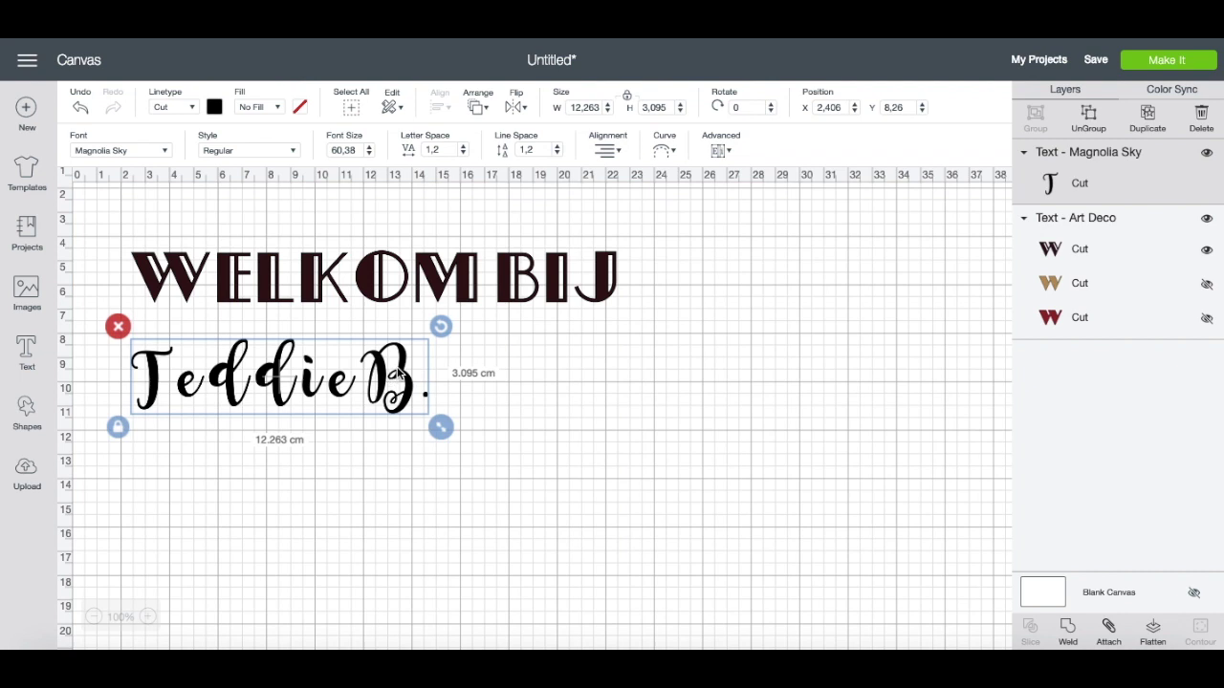
{"action": "left_click_drag", "start_coordinate": [399, 373], "coordinate": [580, 369]}
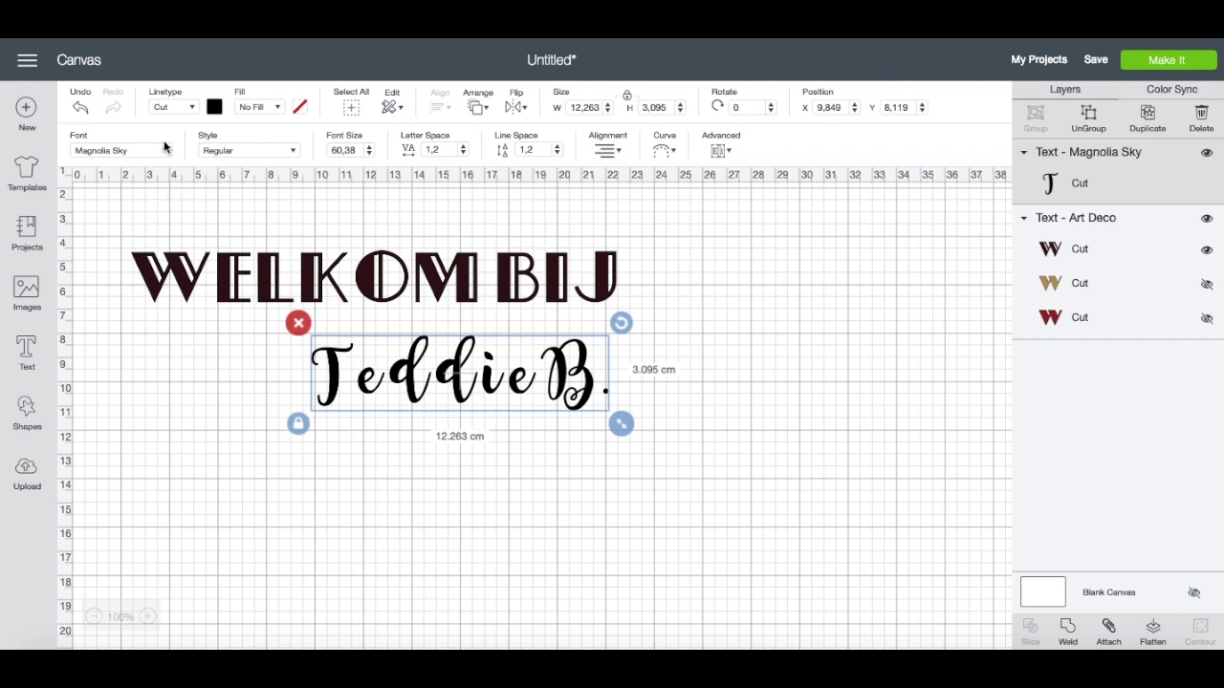
Undo the second line's move and font change as well as the ungrouping to lines
{"action": "key", "text": "ctrl+z"}
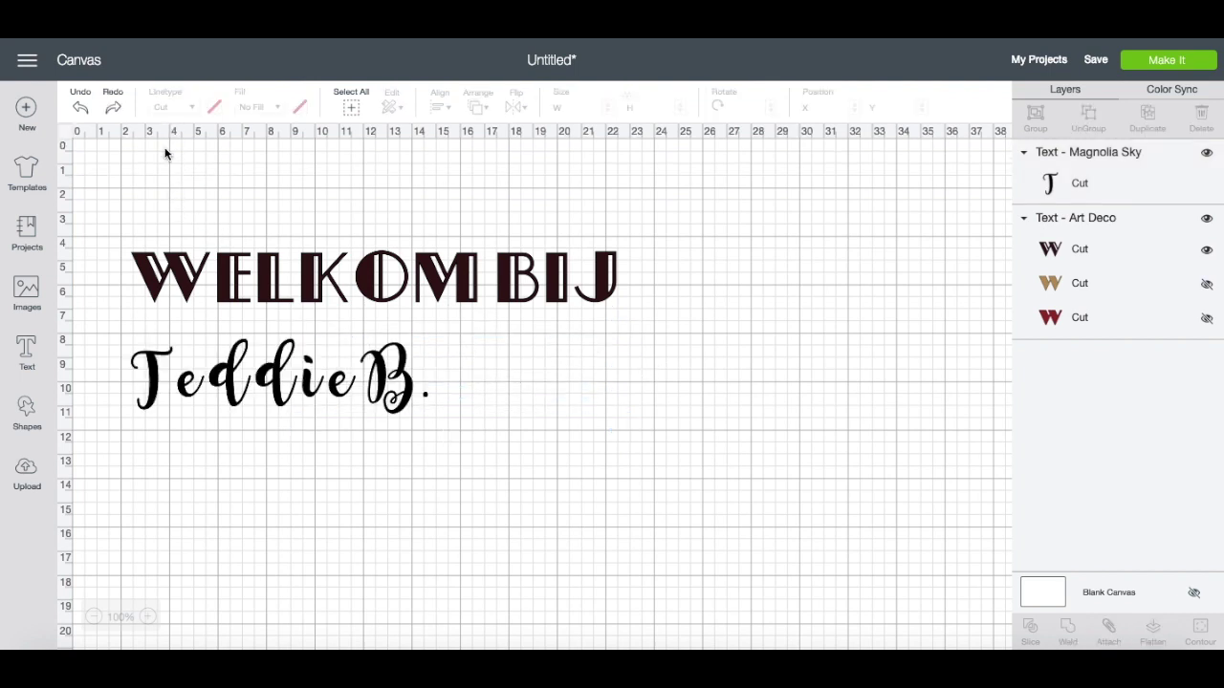
{"action": "key", "text": "ctrl+z"}
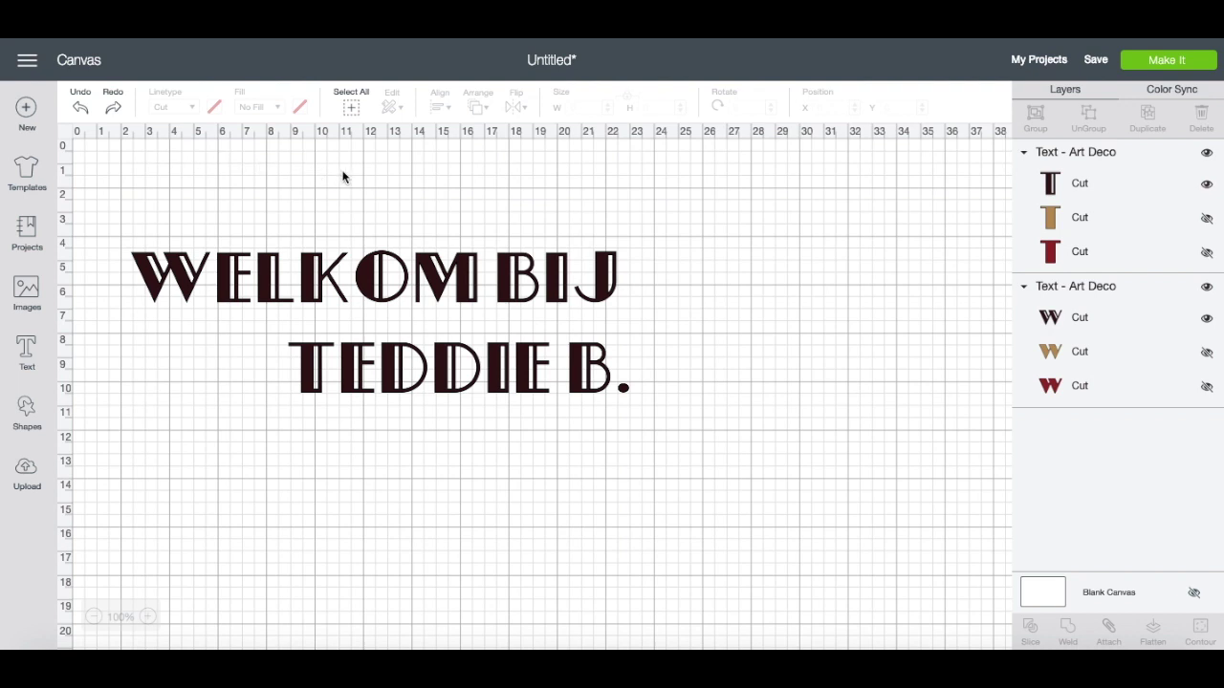
{"action": "key", "text": "ctrl+z"}
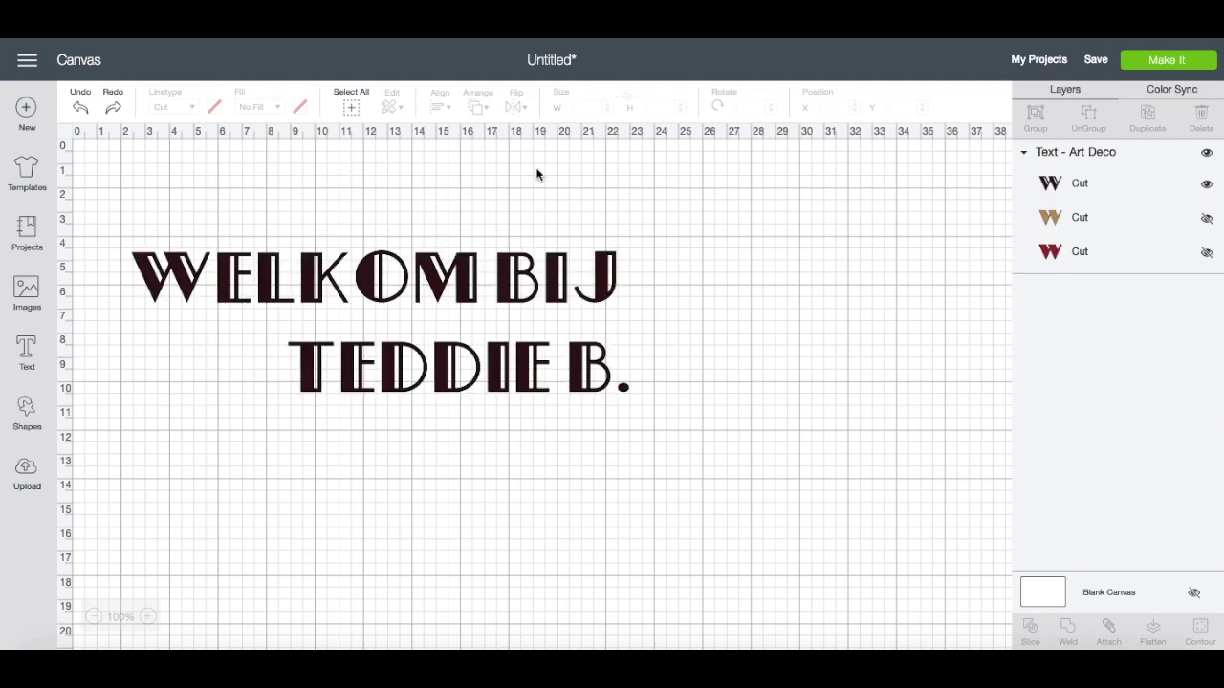
Ungroup the Art Deco text to layers and make the hidden gold and red layers visible
{"action": "left_click", "coordinate": [595, 261]}
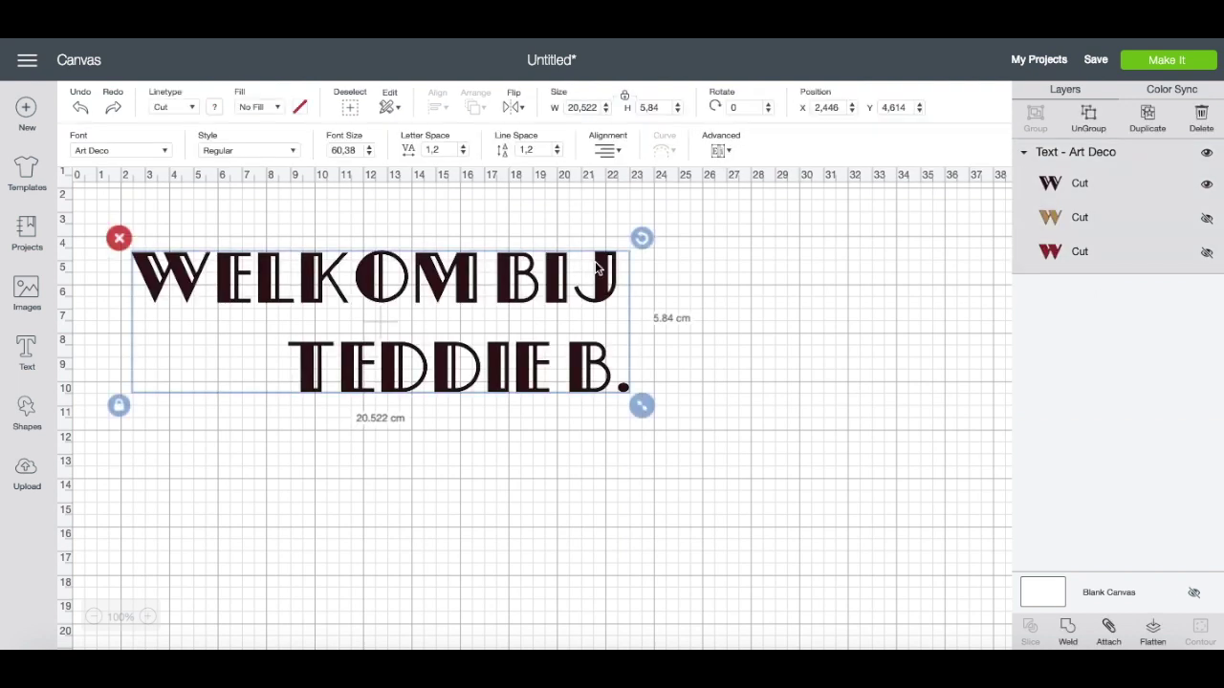
{"action": "left_click", "coordinate": [729, 151]}
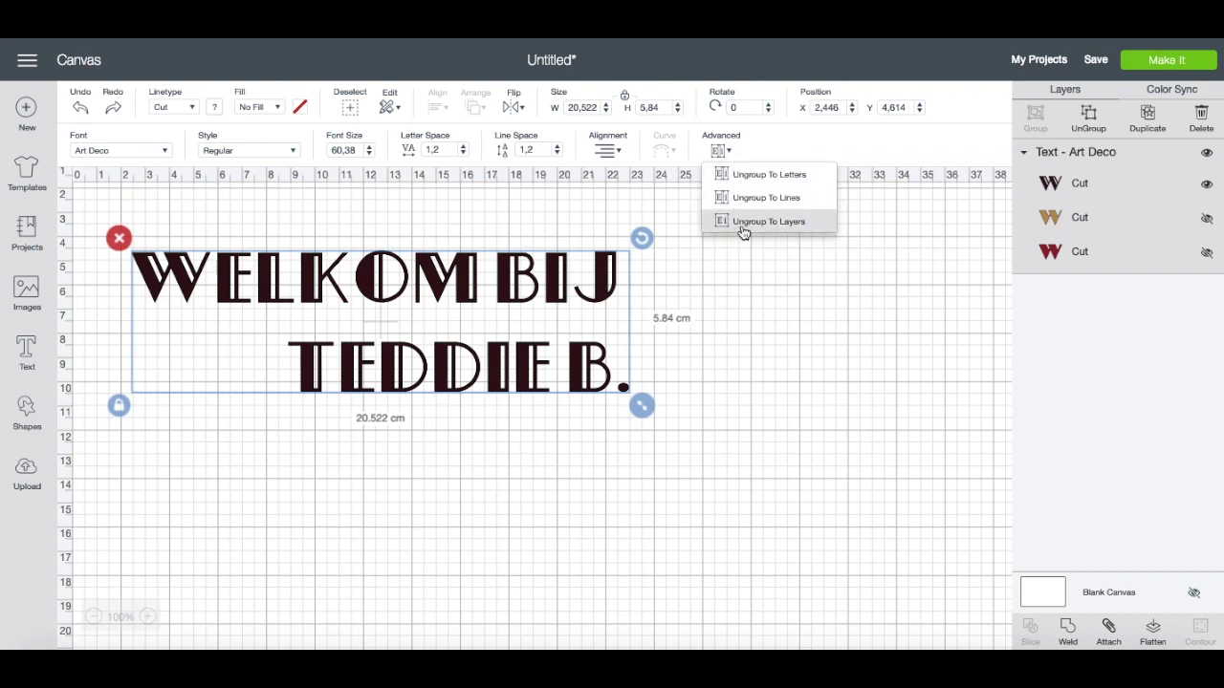
{"action": "left_click", "coordinate": [749, 228]}
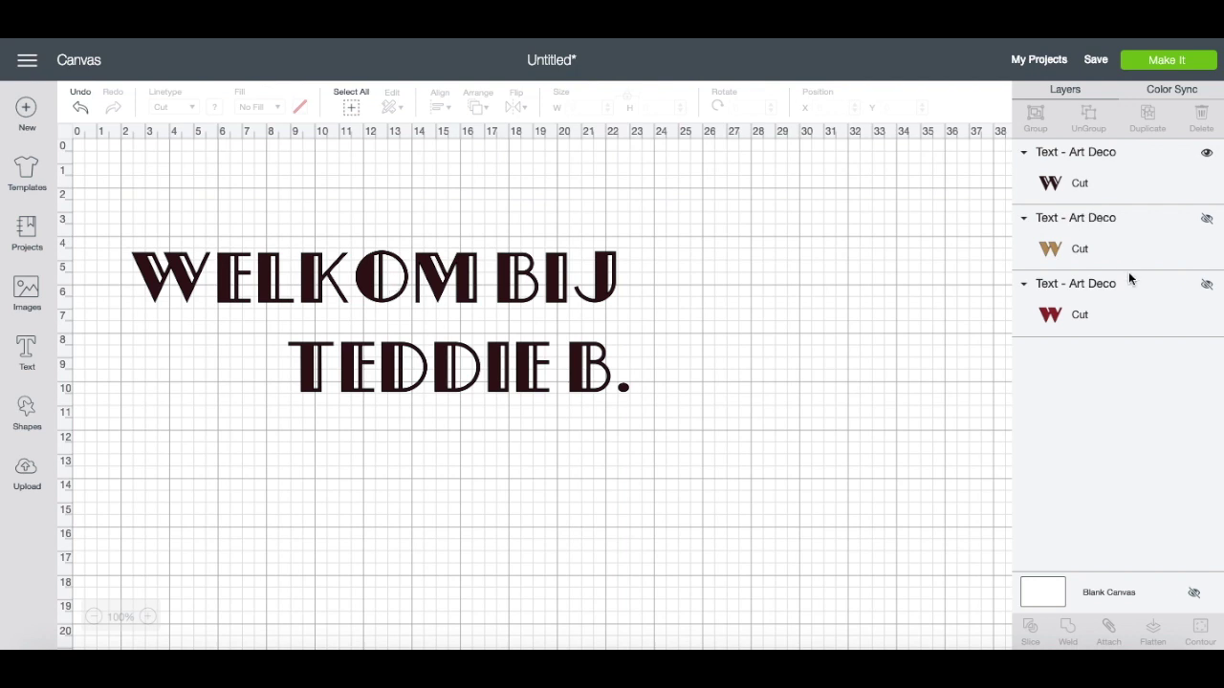
{"action": "left_click", "coordinate": [1207, 222]}
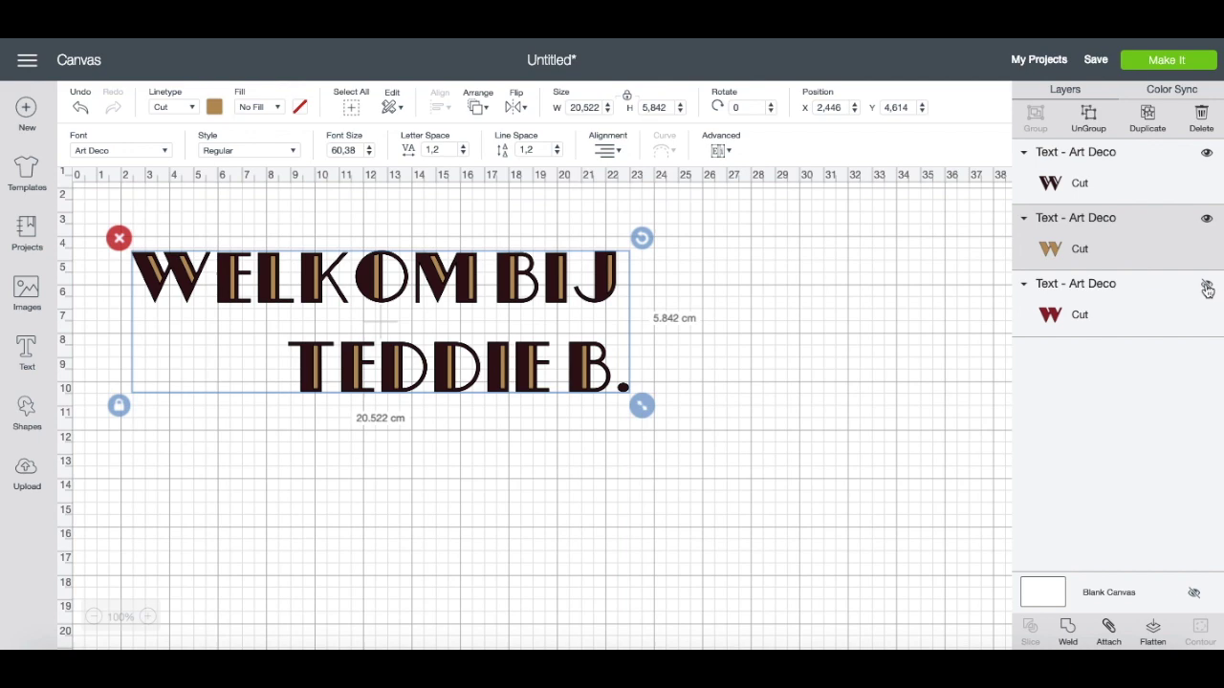
{"action": "left_click", "coordinate": [1206, 284]}
{"action": "left_click", "coordinate": [850, 299]}
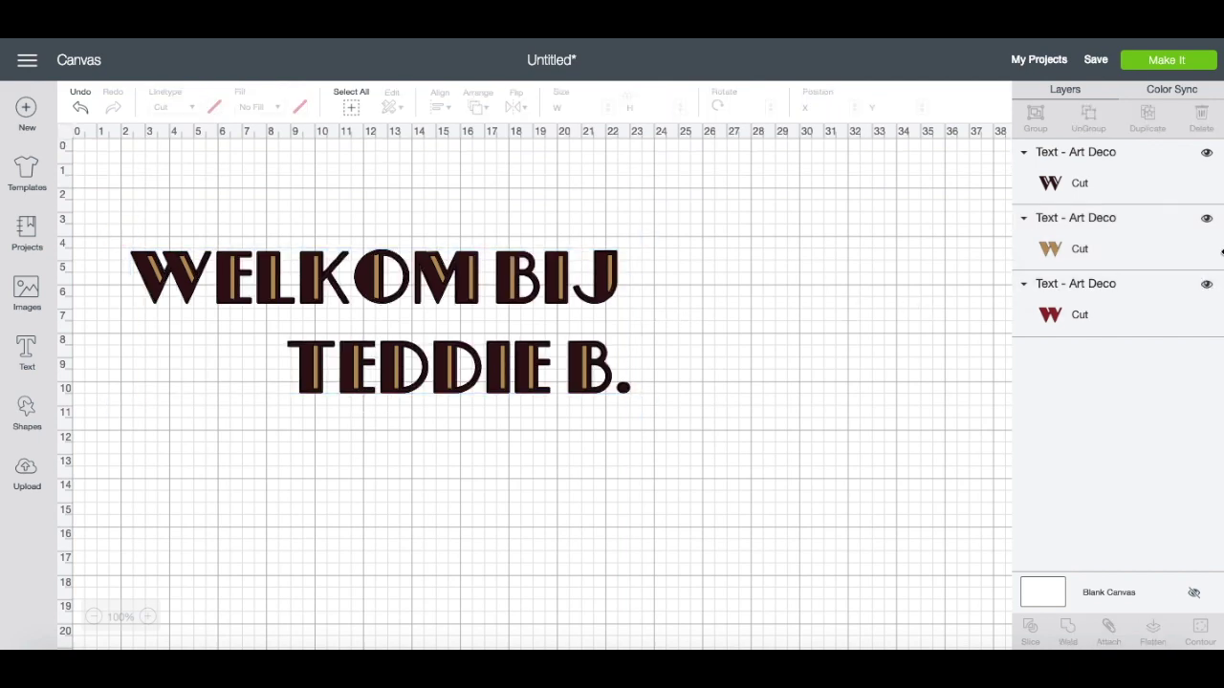
Separate the three text layers on the canvas, with red above, gold beside it and the dark layer below
{"action": "left_click_drag", "start_coordinate": [603, 307], "coordinate": [740, 417]}
{"action": "left_click_drag", "start_coordinate": [614, 273], "coordinate": [614, 484]}
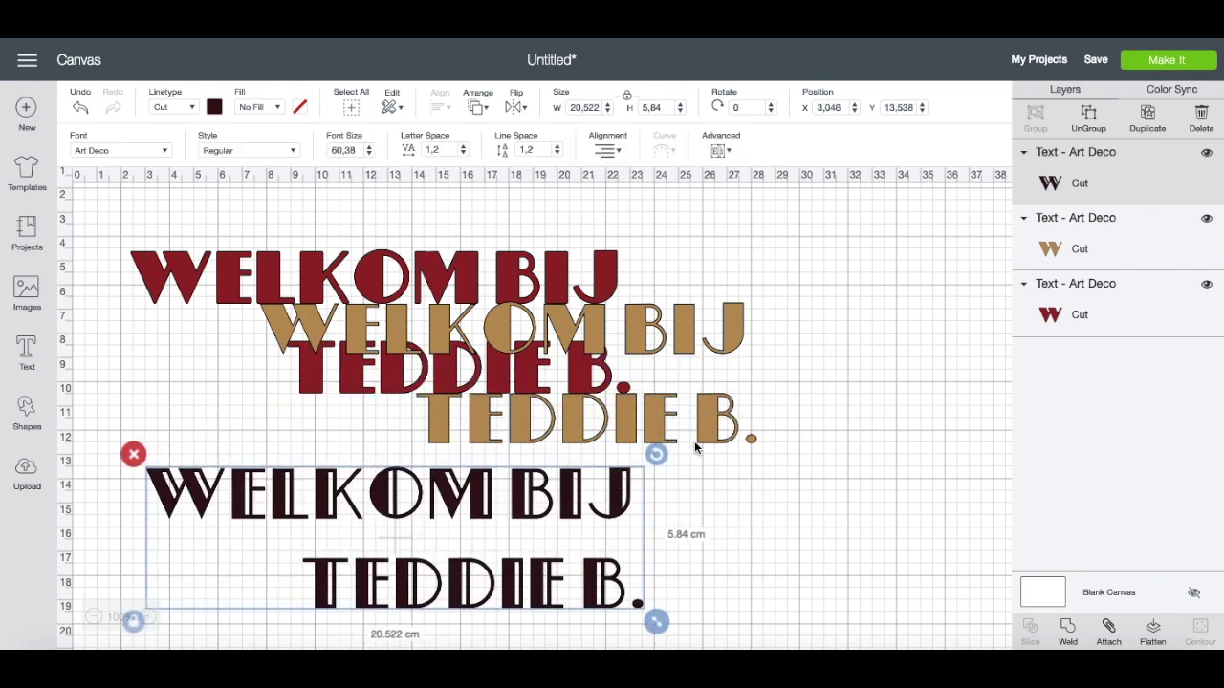
{"action": "left_click_drag", "start_coordinate": [746, 330], "coordinate": [894, 365]}
{"action": "left_click_drag", "start_coordinate": [178, 275], "coordinate": [182, 194]}
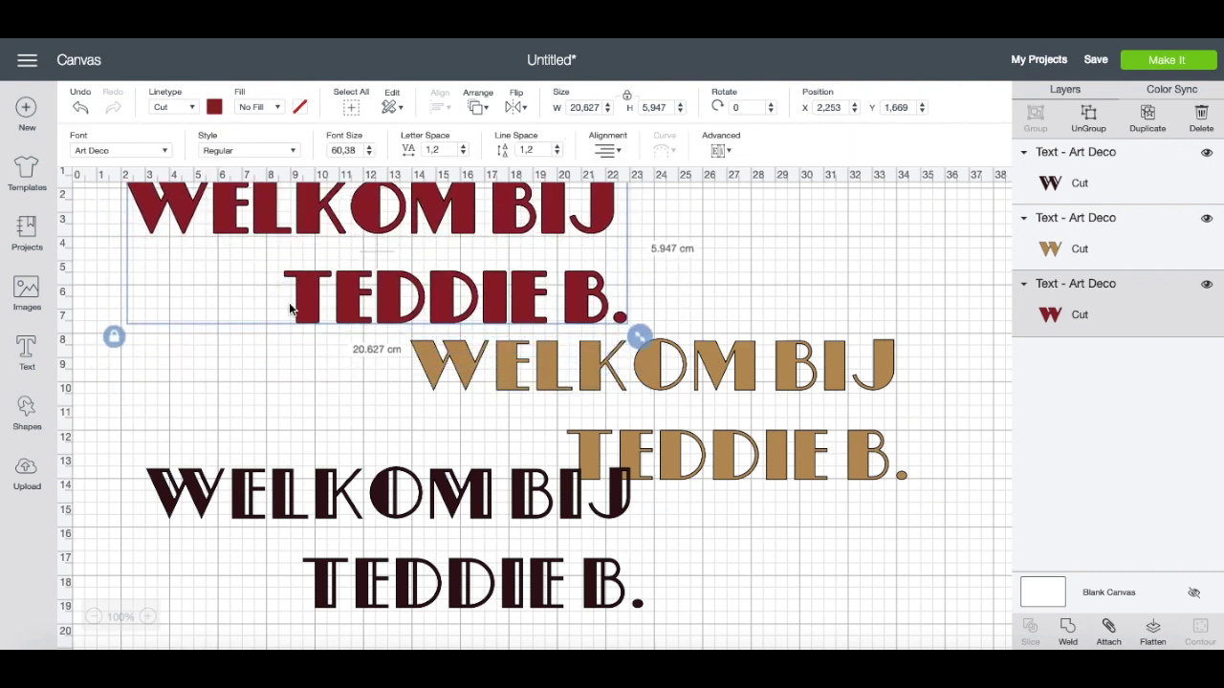
{"action": "left_click_drag", "start_coordinate": [456, 287], "coordinate": [460, 341]}
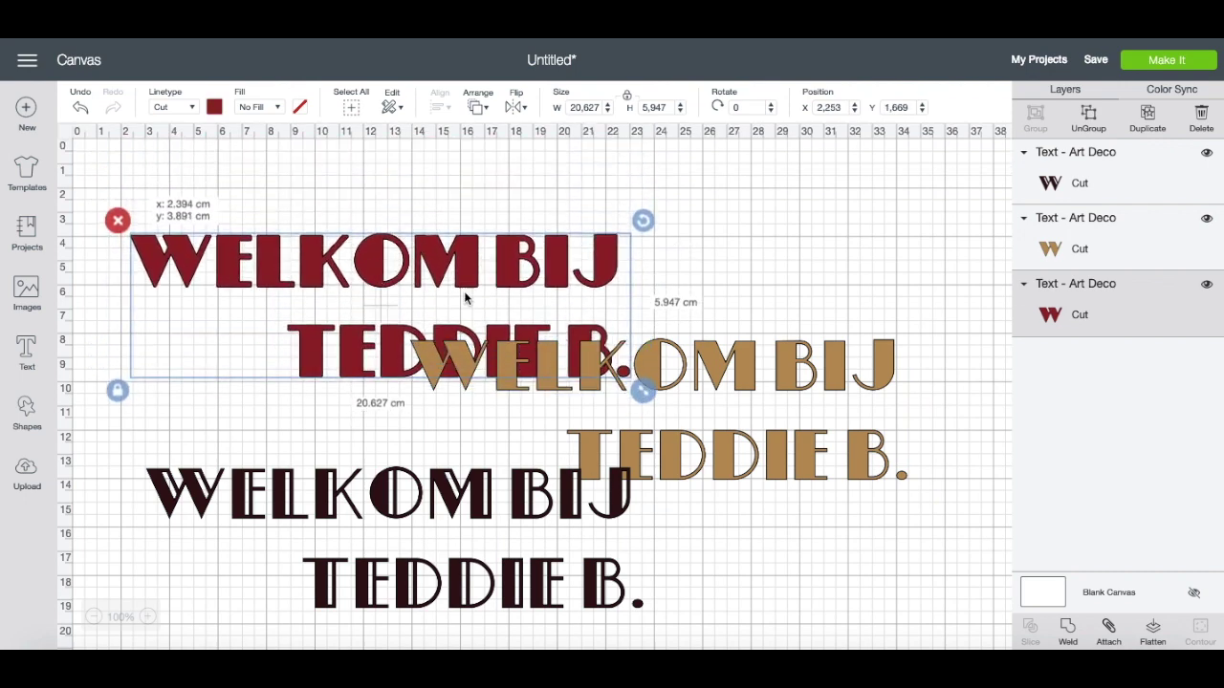
Place the gold text layer over the red one so that a red edge shows behind the letters
{"action": "left_click_drag", "start_coordinate": [548, 359], "coordinate": [269, 254]}
{"action": "left_click_drag", "start_coordinate": [266, 251], "coordinate": [261, 253]}
{"action": "left_click", "coordinate": [770, 308]}
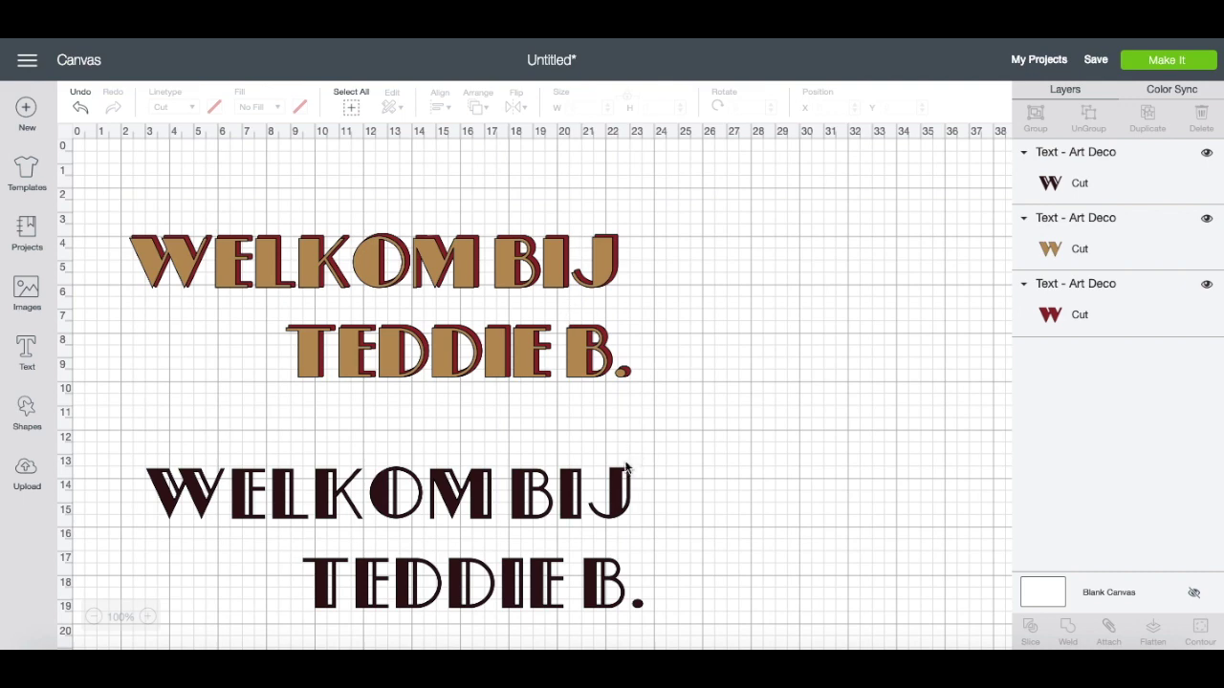
Place the dark layer over the gold and red text, then move all three layers together to about X 5.444, Y 4.808
{"action": "left_click", "coordinate": [623, 478]}
{"action": "left_click_drag", "start_coordinate": [619, 457], "coordinate": [604, 246]}
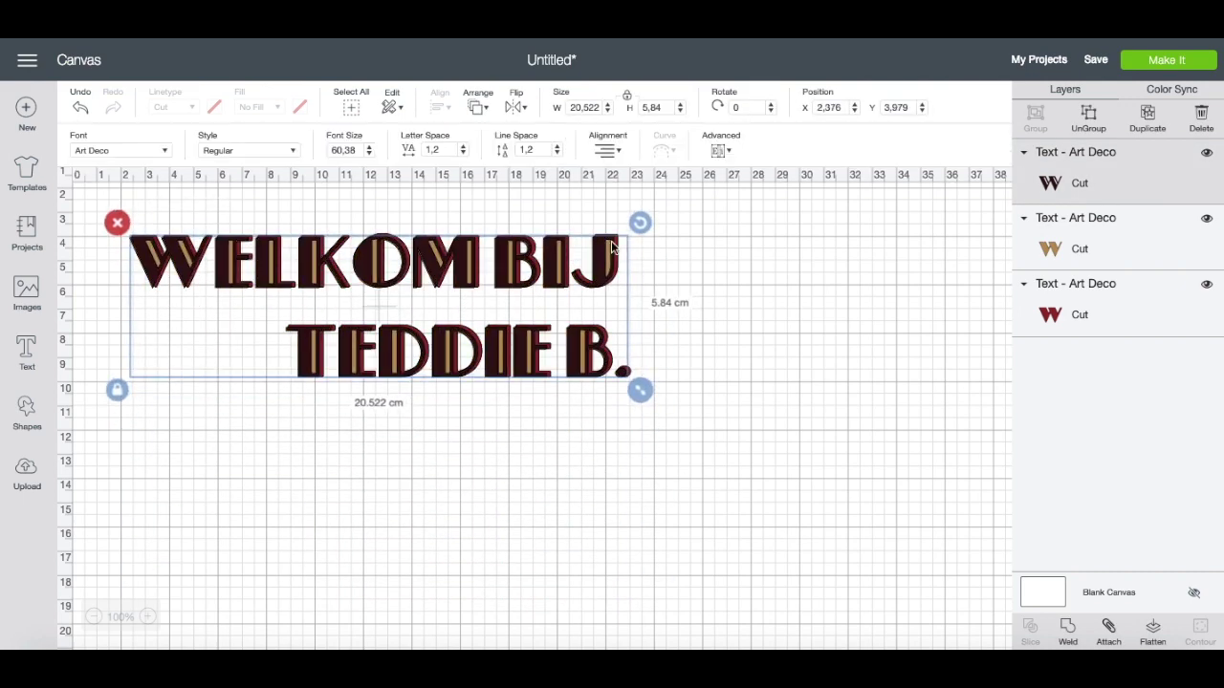
{"action": "left_click", "coordinate": [700, 314]}
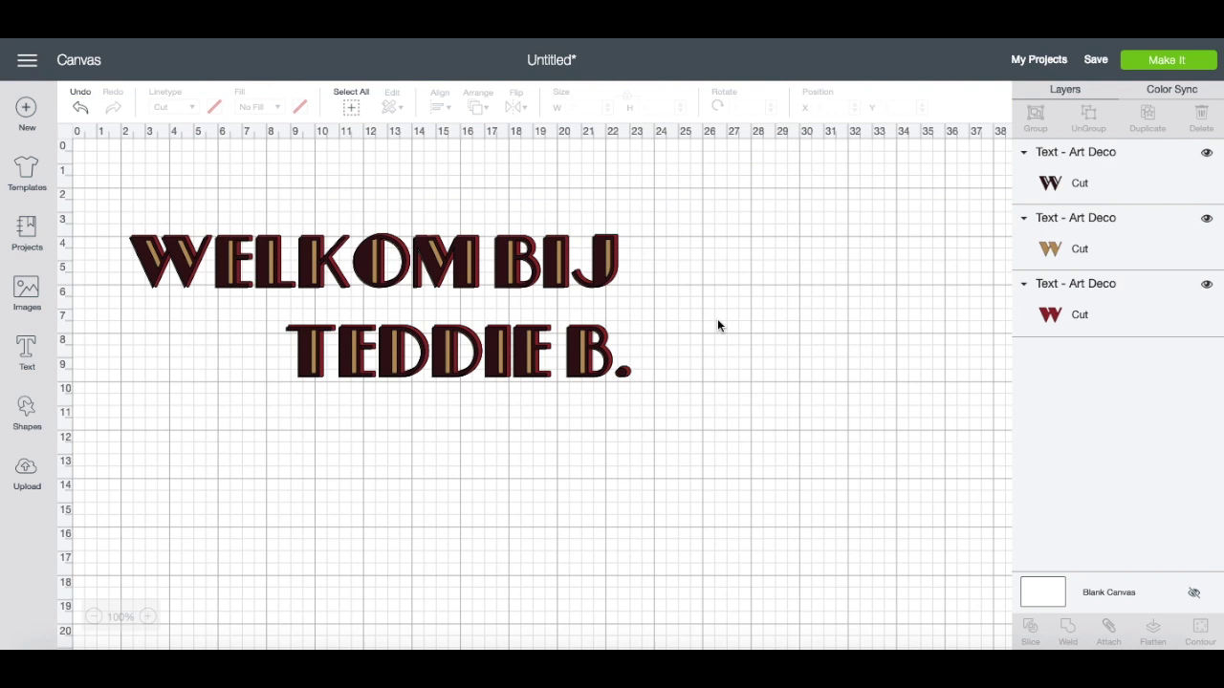
{"action": "left_click_drag", "start_coordinate": [566, 235], "coordinate": [642, 254]}
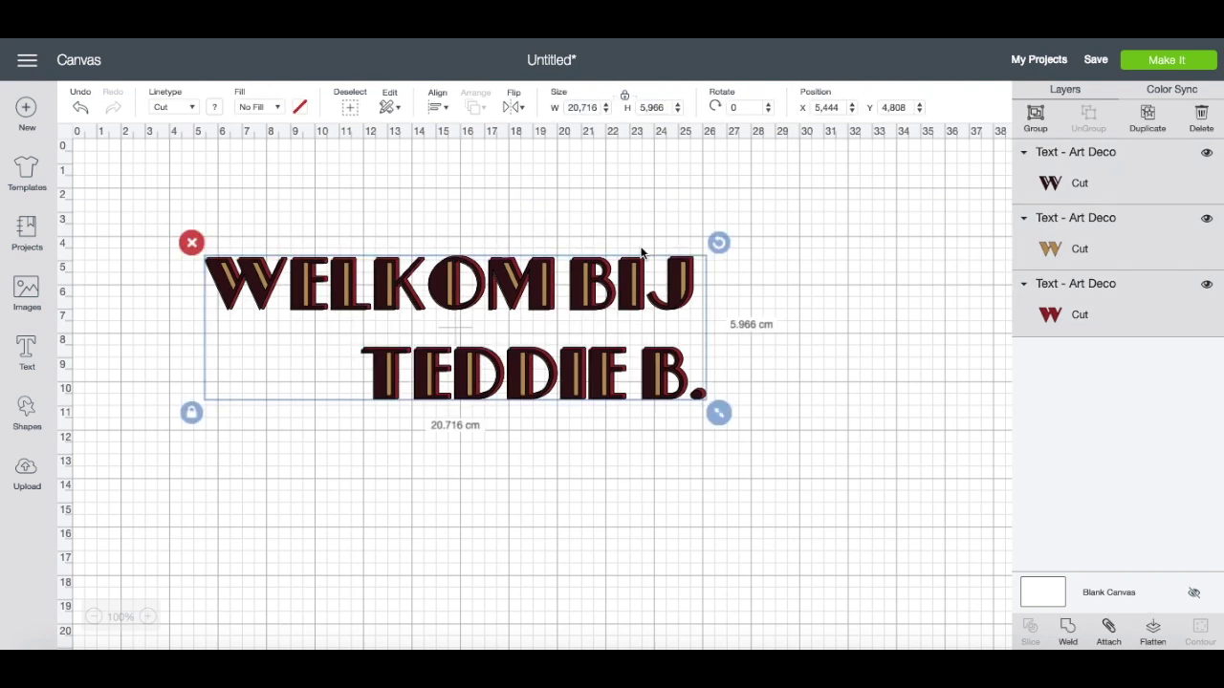